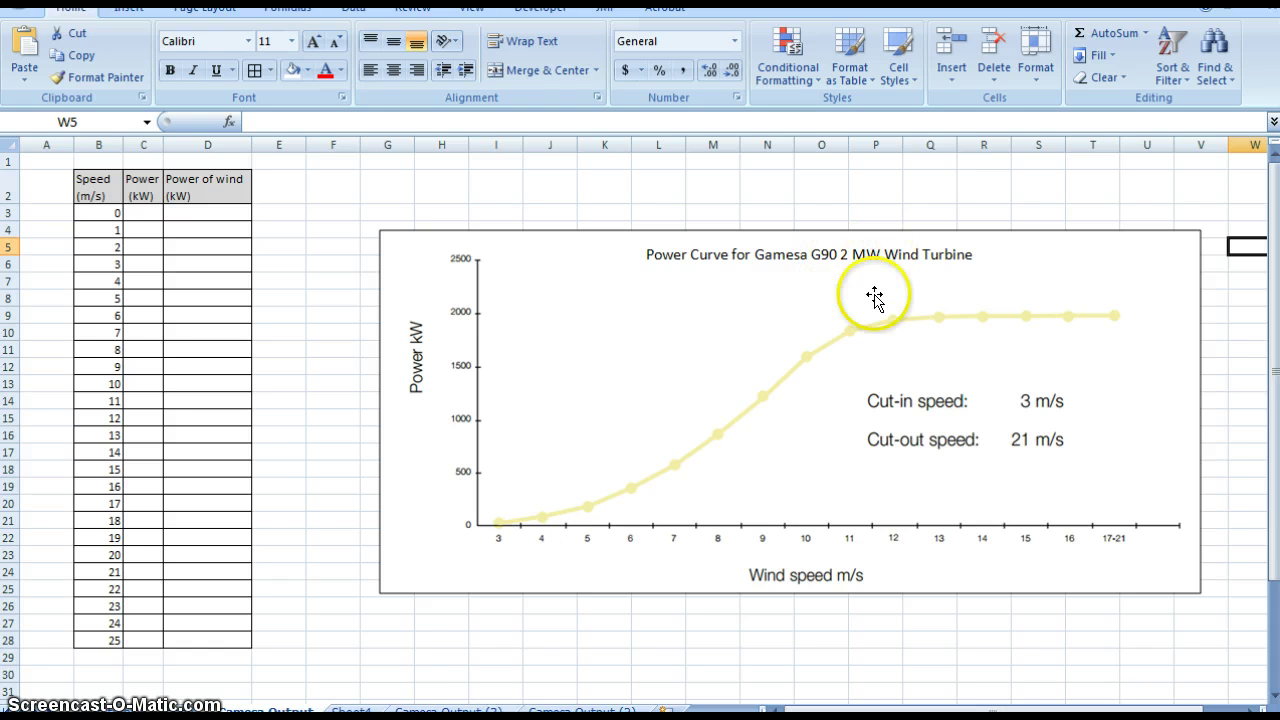
# - View the wind turbine photos on Sheet4 and return to the sheet with the power curve
pyautogui.click(352, 710)
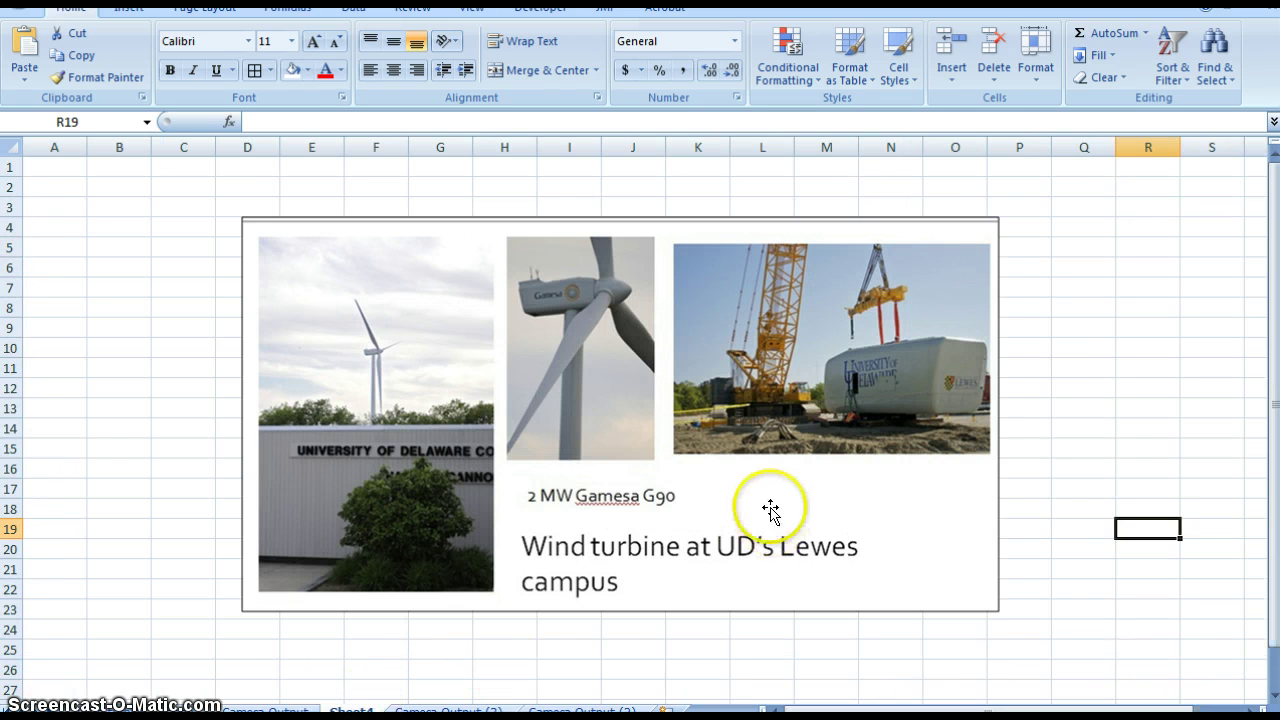
pyautogui.click(263, 711)
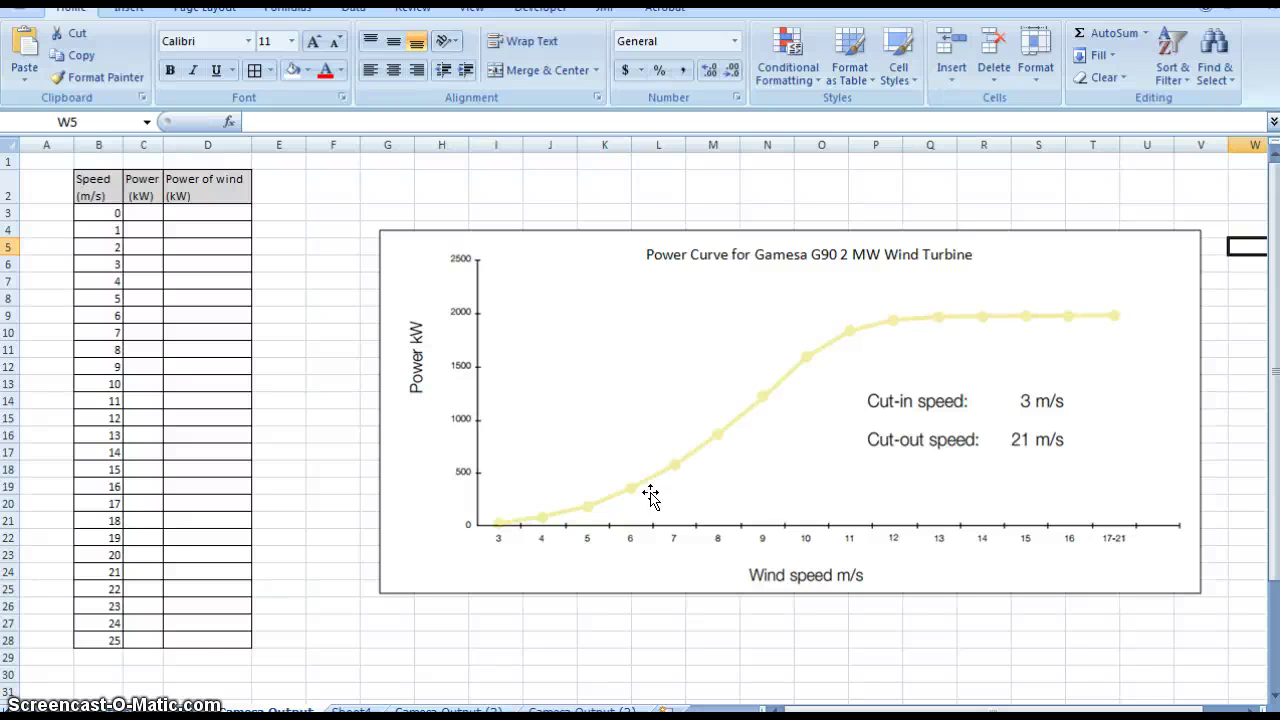
pyautogui.click(768, 538)
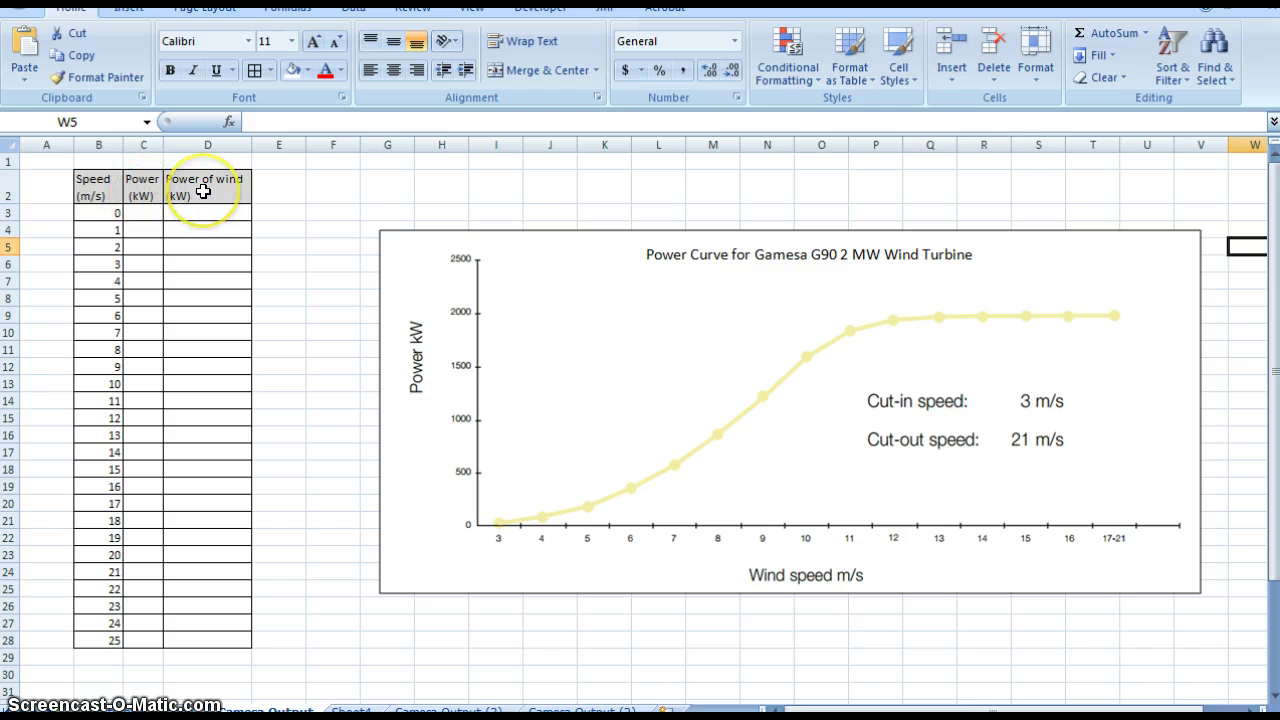
# - Delete the "Power of wind (kW)" column from the speed and power table
pyautogui.click(214, 140)
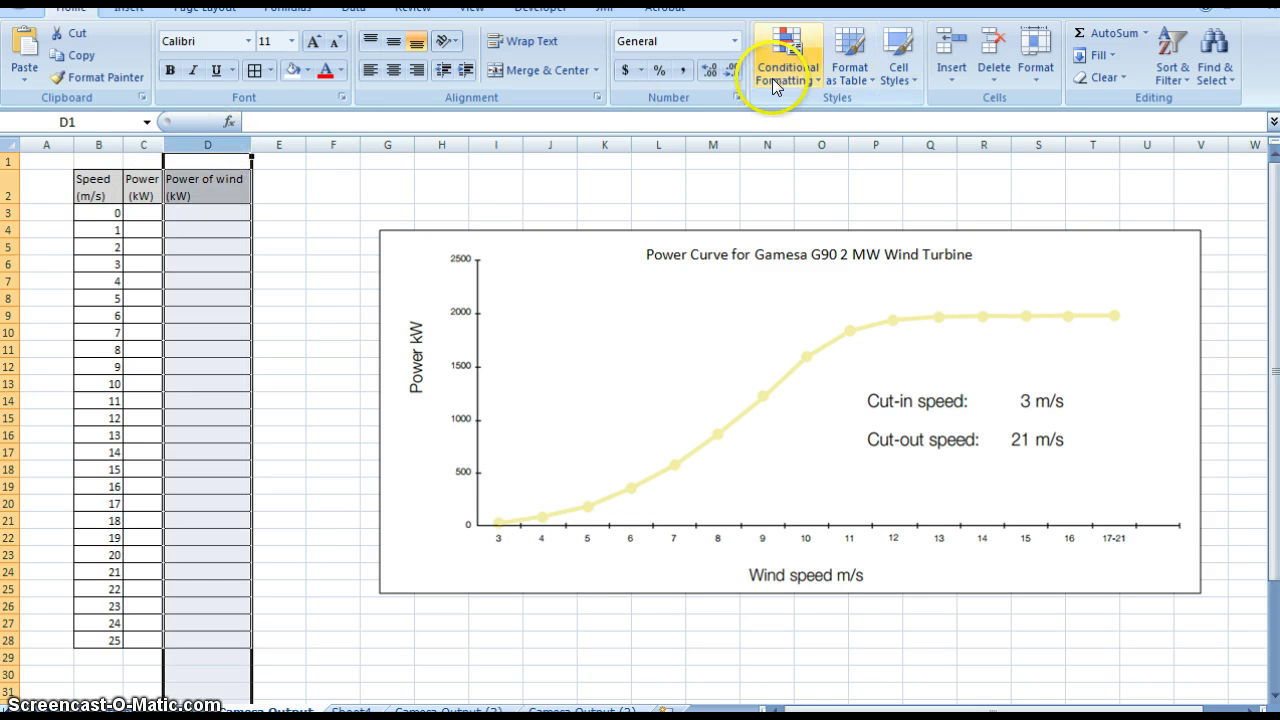
pyautogui.click(994, 50)
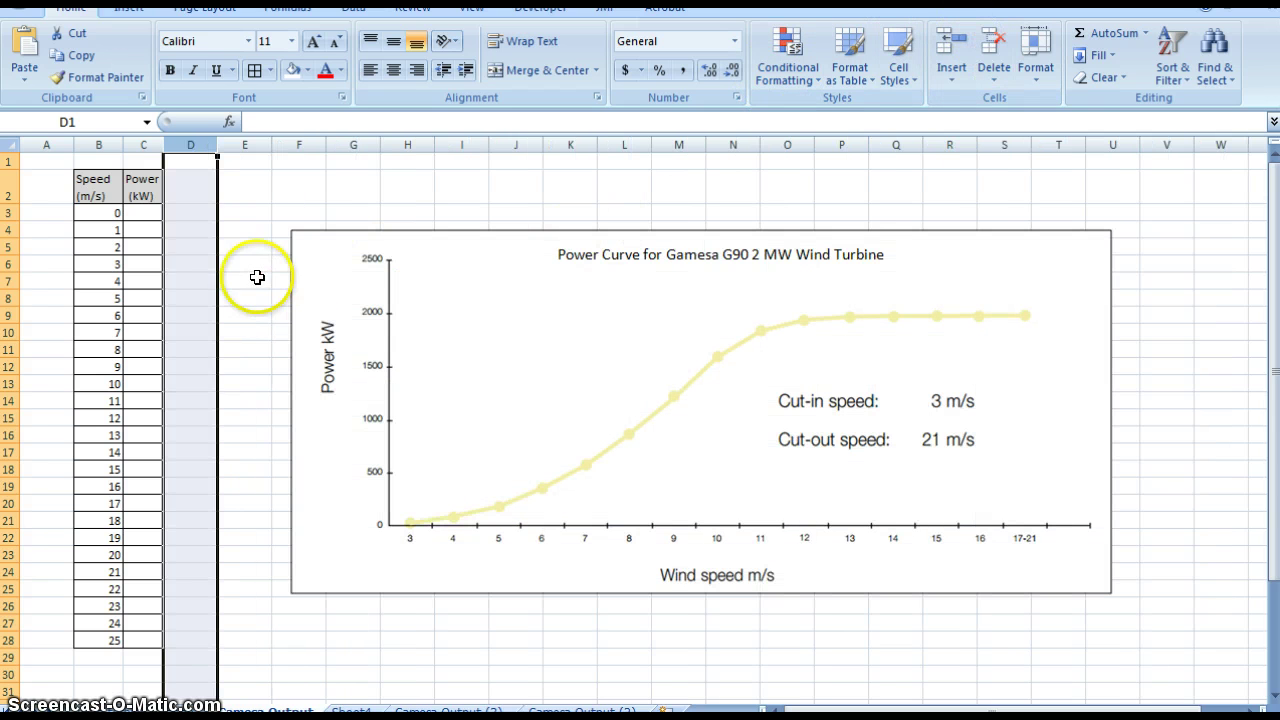
pyautogui.click(246, 269)
pyautogui.click(150, 198)
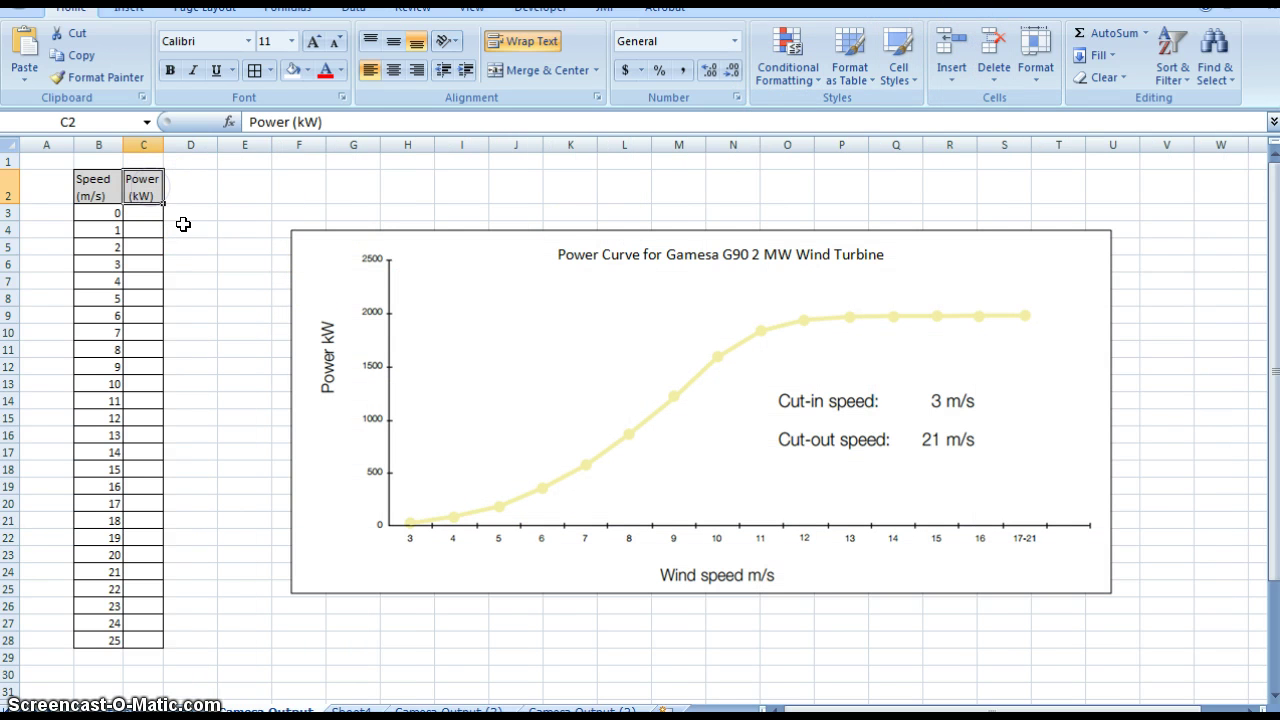
pyautogui.click(184, 224)
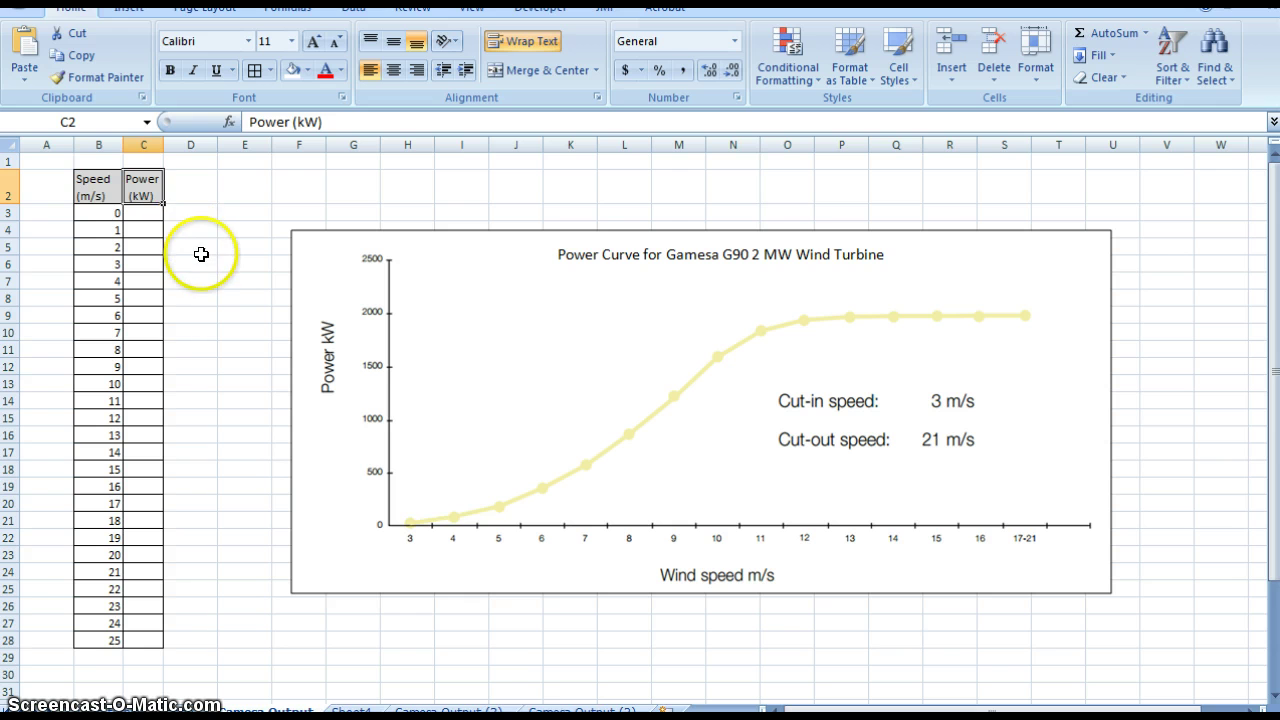
# - Enter a power of 0 for wind speeds 0, 1 and 2 m/s in C3:C5
pyautogui.click(129, 212)
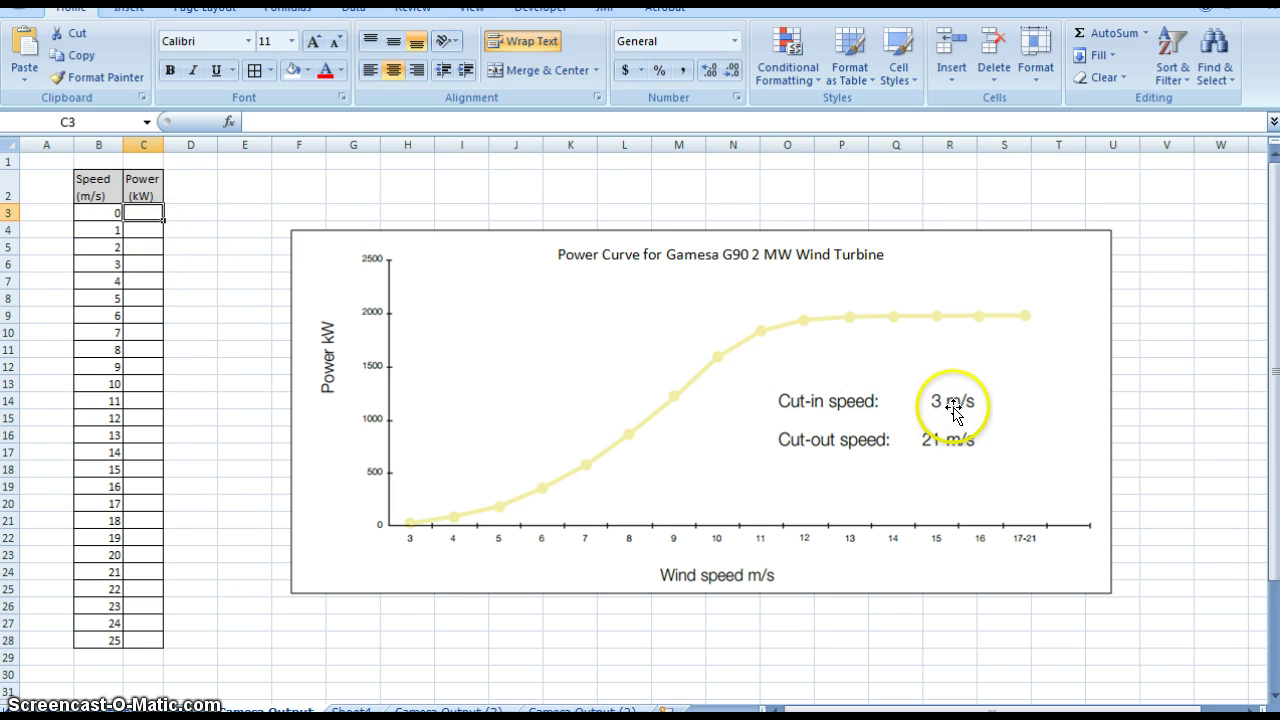
pyautogui.click(185, 247)
pyautogui.click(140, 212)
pyautogui.write('0')
pyautogui.press('Return')
pyautogui.write('0')
pyautogui.press('Return')
pyautogui.write('0')
pyautogui.press('Return')
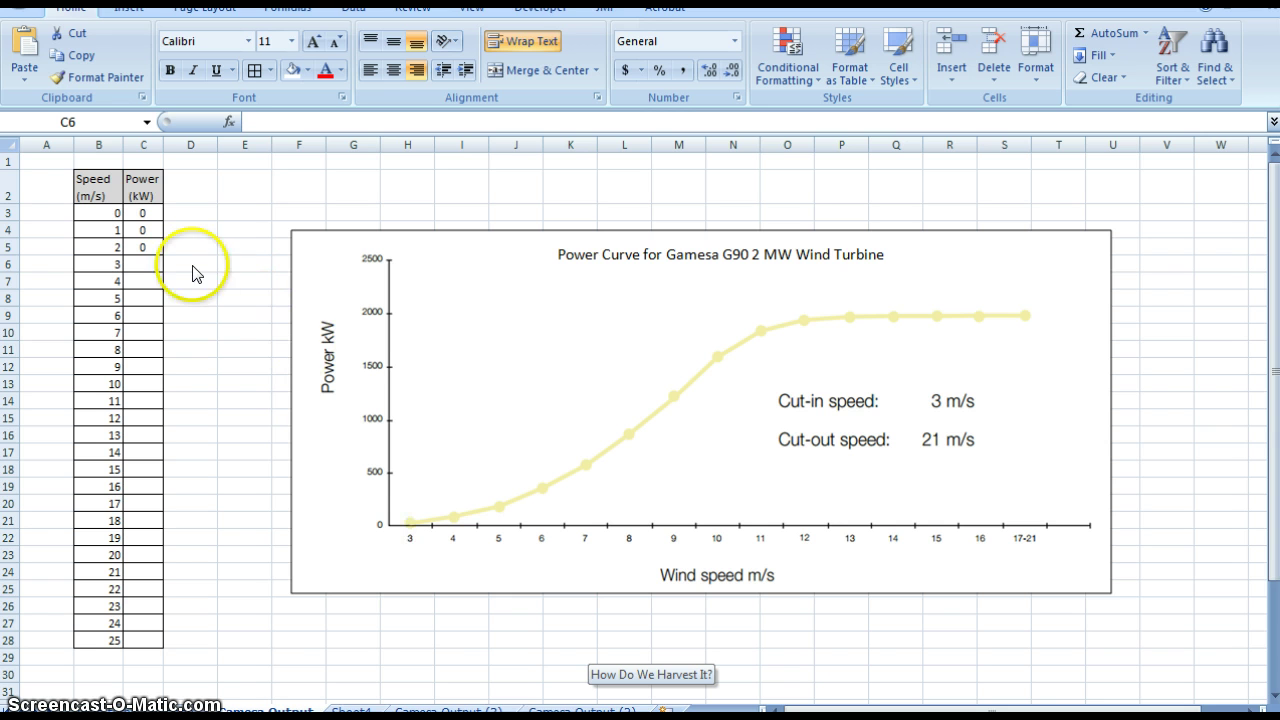
# - Enter the powers 22, 85, 110 and 350 kW for wind speeds 3 to 6 m/s in C6:C9
pyautogui.click(145, 261)
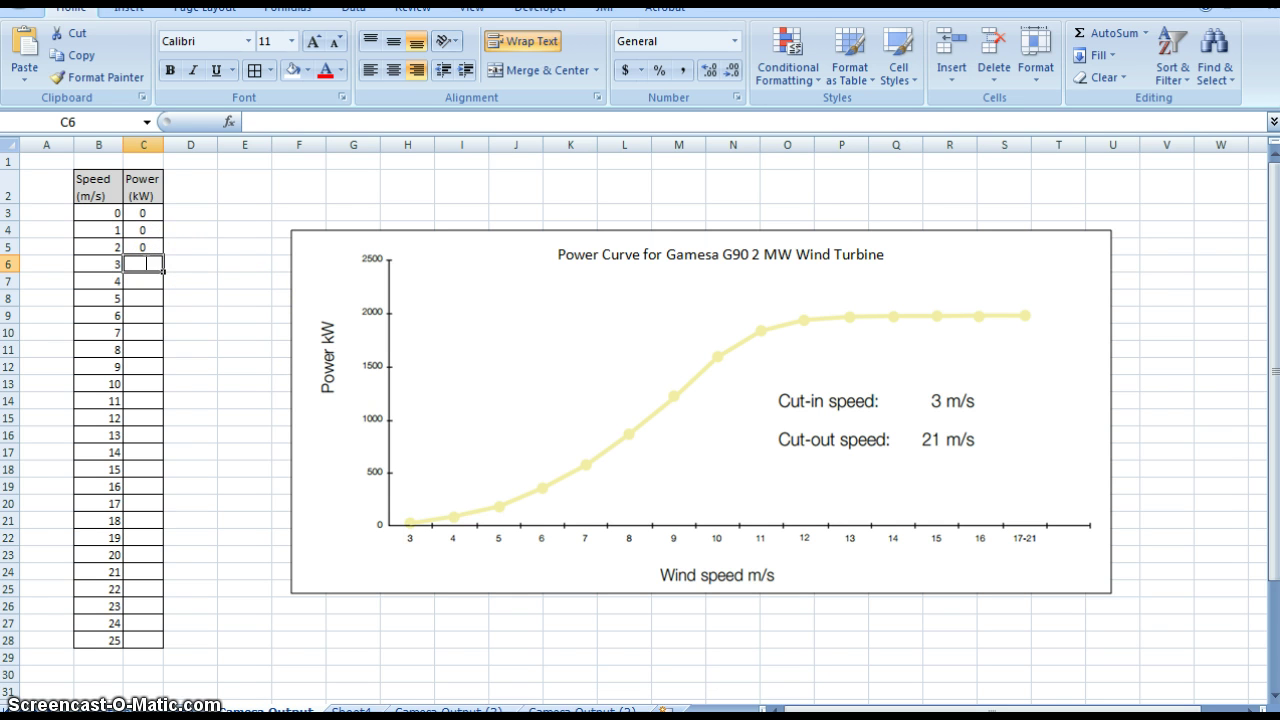
pyautogui.write('22')
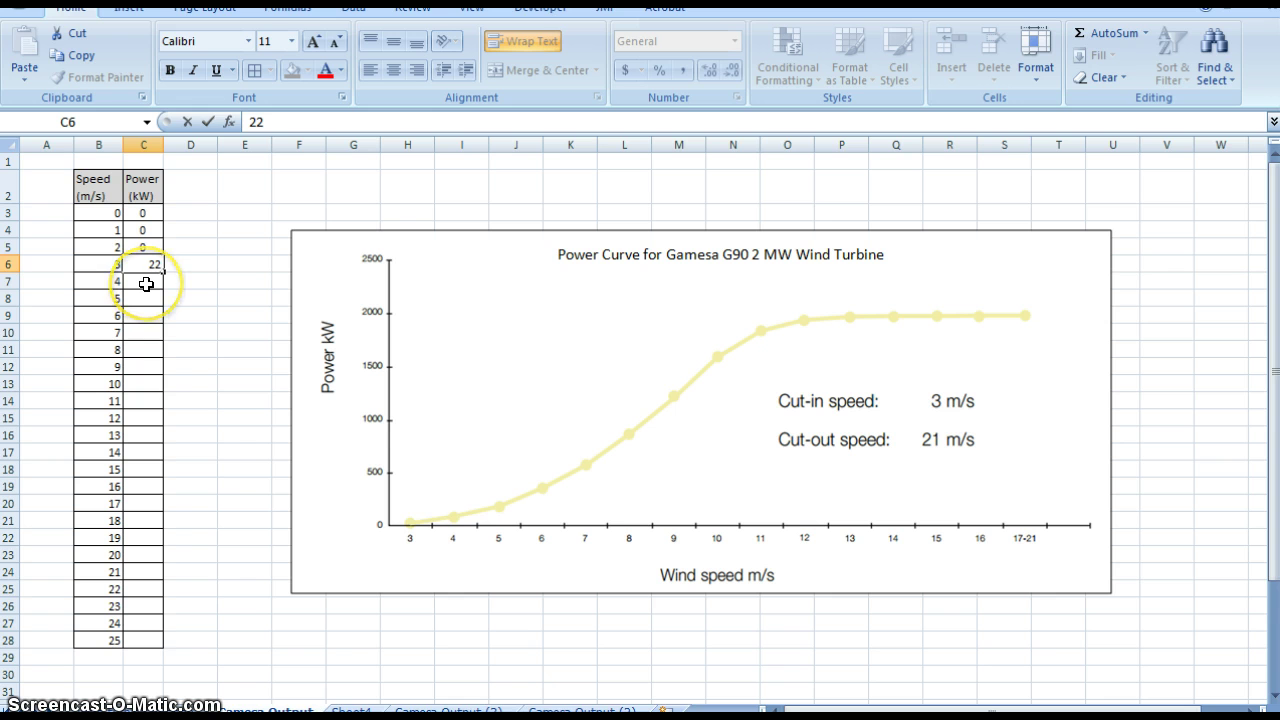
pyautogui.press('Return')
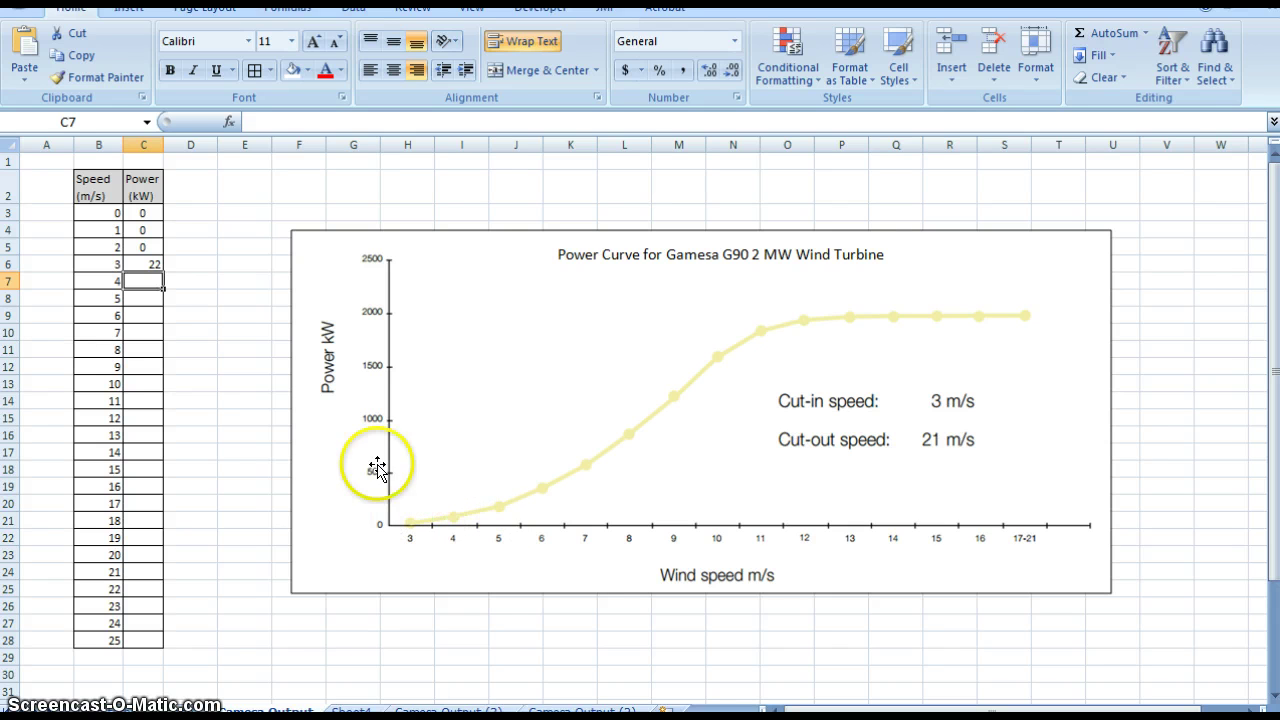
pyautogui.write('85')
pyautogui.press('Return')
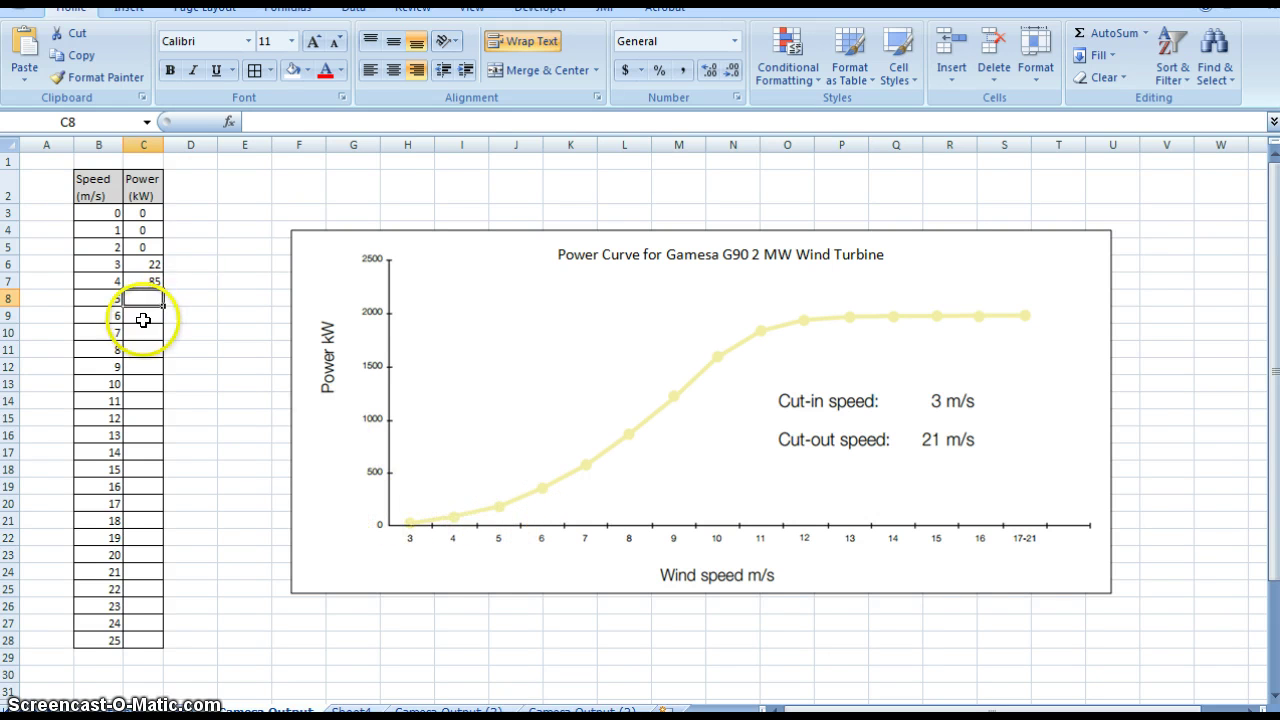
pyautogui.write('110')
pyautogui.press('Return')
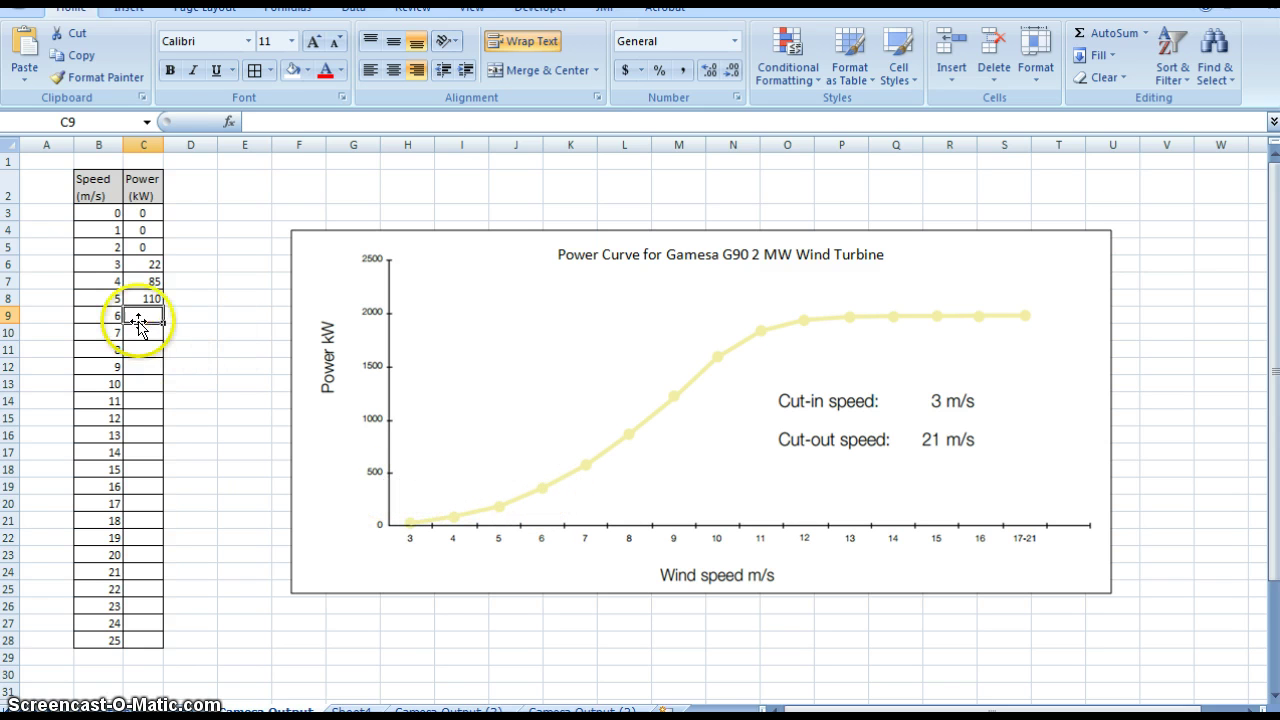
pyautogui.write('350')
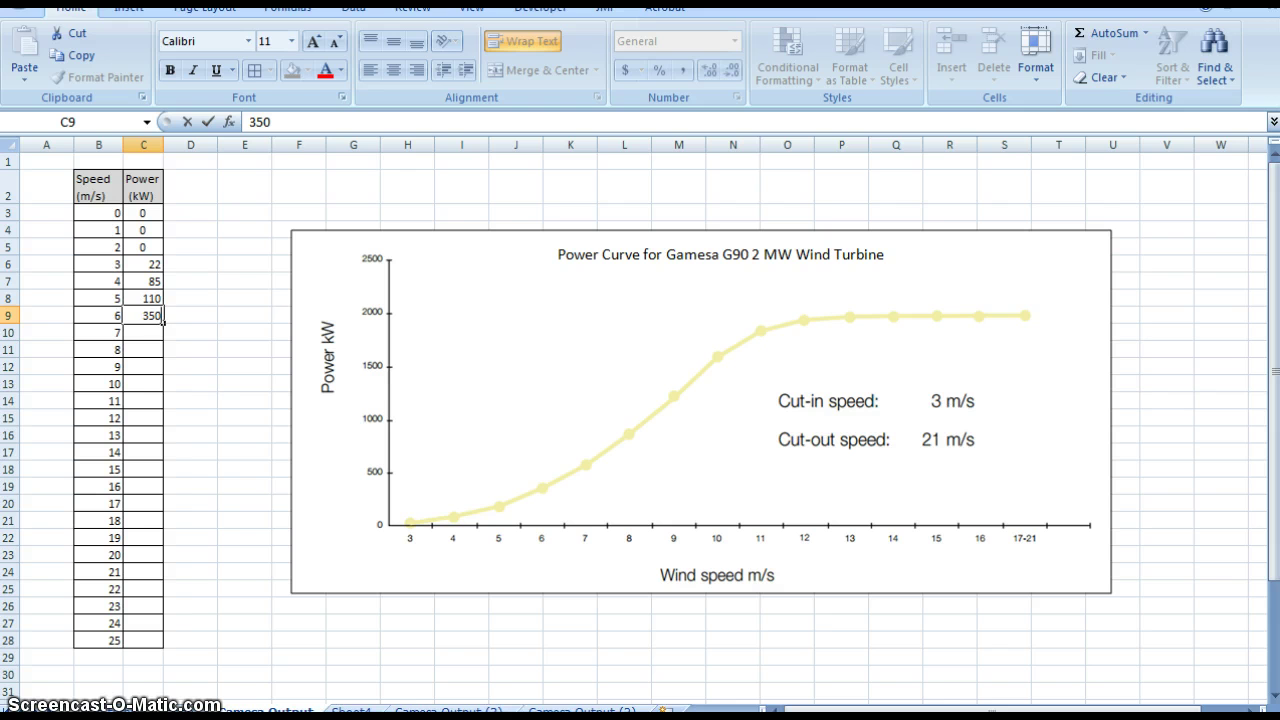
pyautogui.press('Return')
# - Paste the copied power values, running from 600 to 1999.9, for wind speeds 7 to 15 m/s in C10:C18
pyautogui.hotkey('ctrl', 'v')
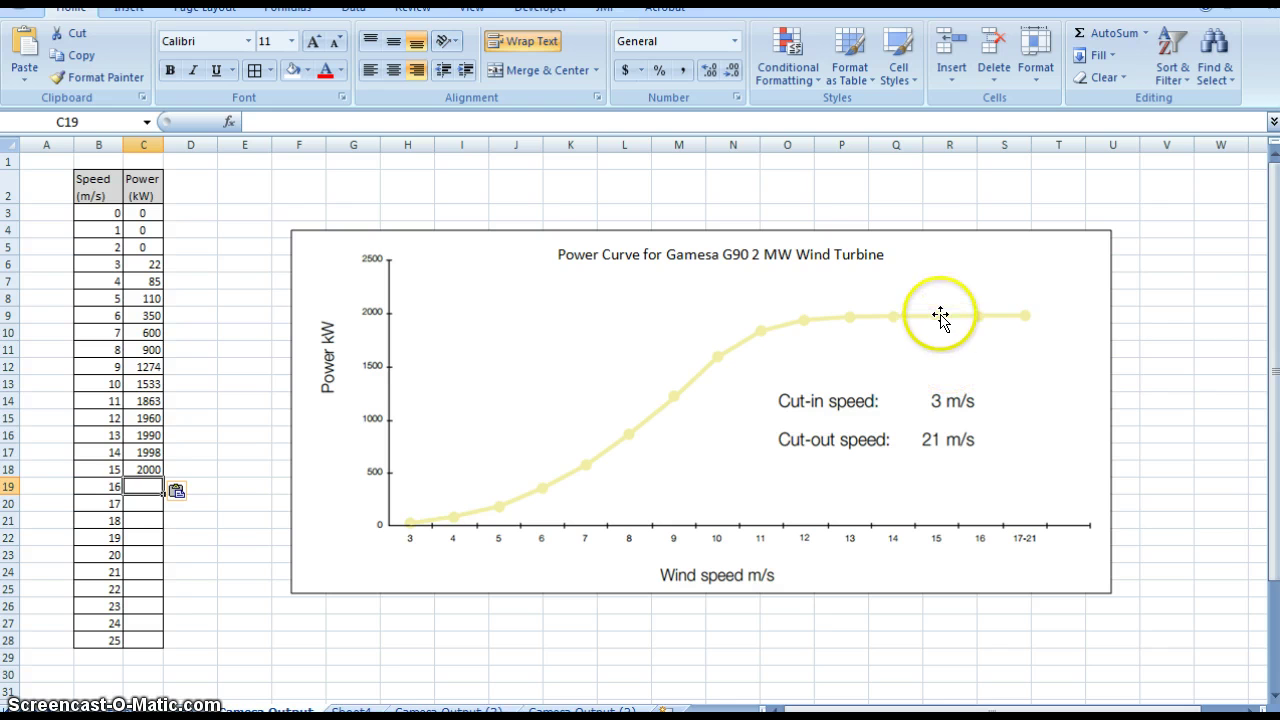
pyautogui.click(146, 472)
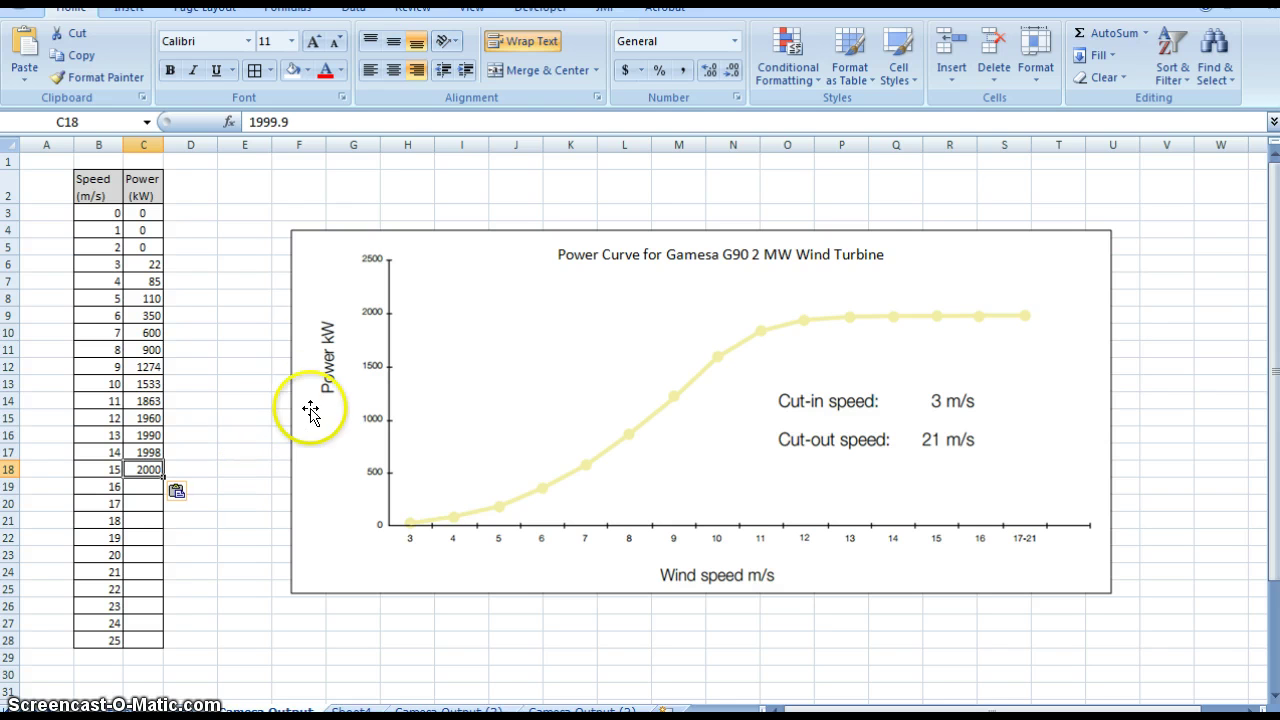
# - Enter a power of 2000 kW for each wind speed from 16 to 20 m/s in C19:C23
pyautogui.click(133, 487)
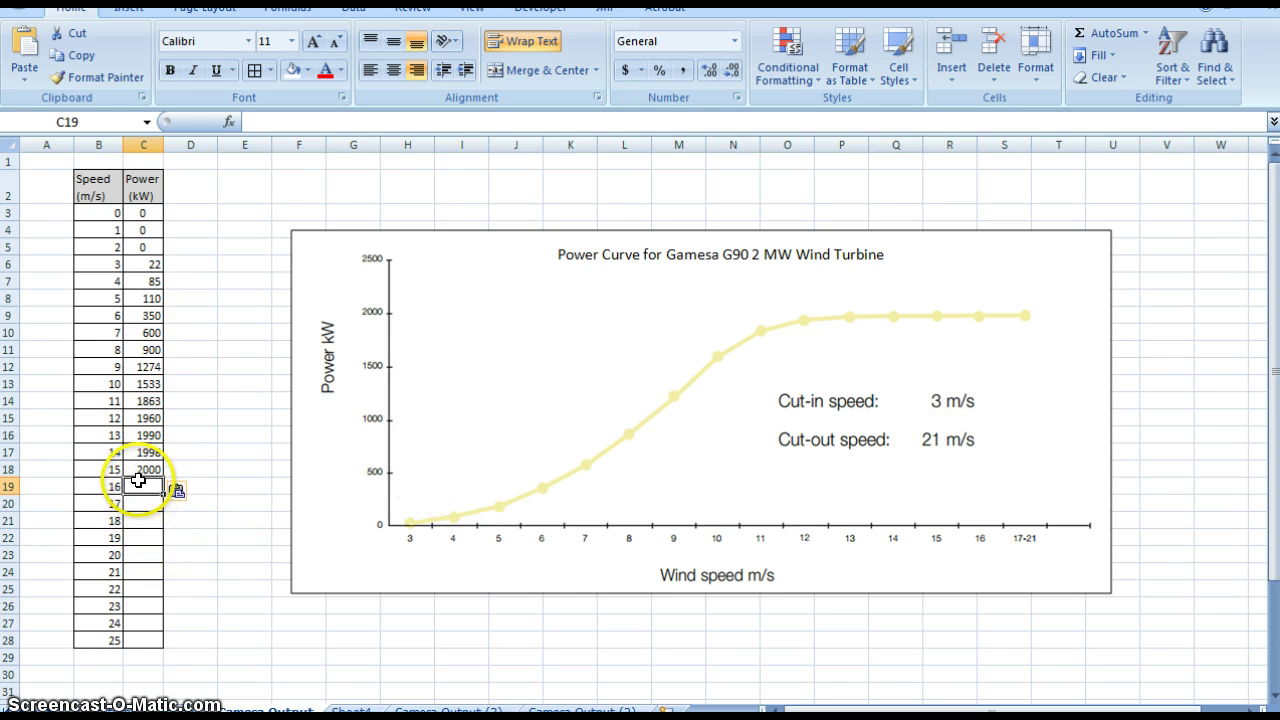
pyautogui.write('2000')
pyautogui.press('Return')
pyautogui.write('2000')
pyautogui.press('Return')
pyautogui.write('2000')
pyautogui.press('Return')
pyautogui.write('2000')
pyautogui.press('Return')
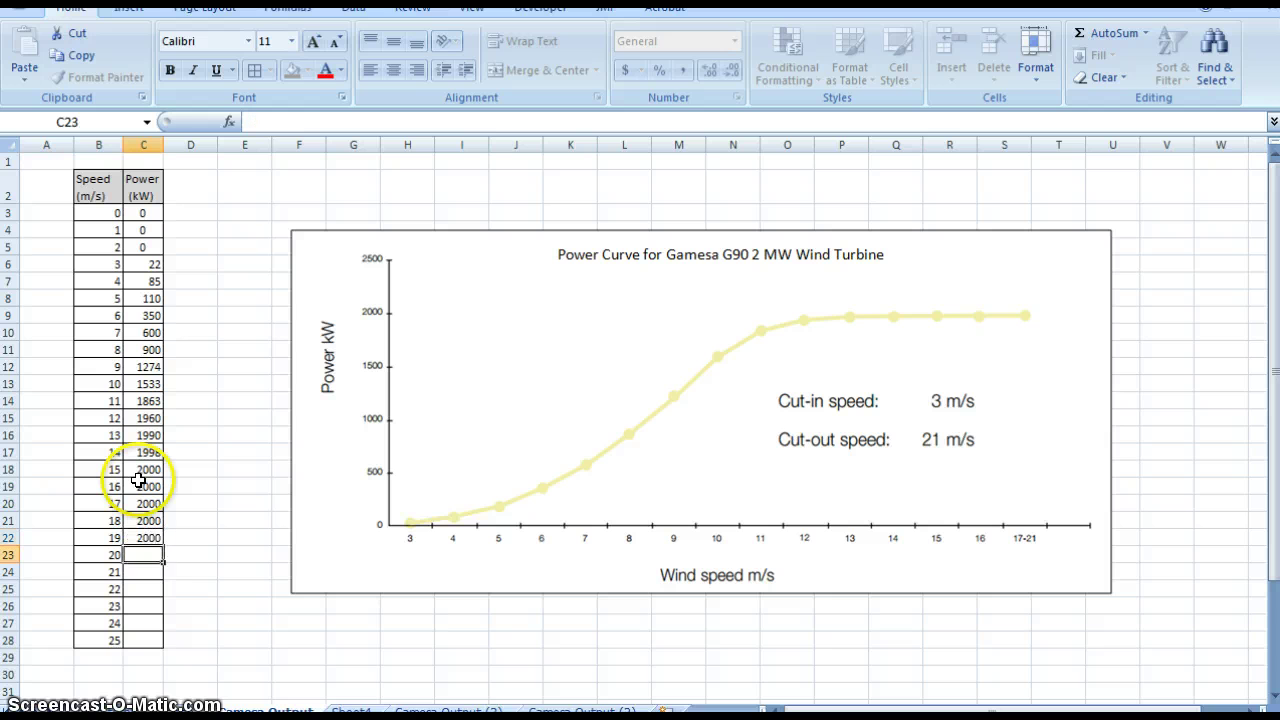
pyautogui.write('2000')
pyautogui.press('Return')
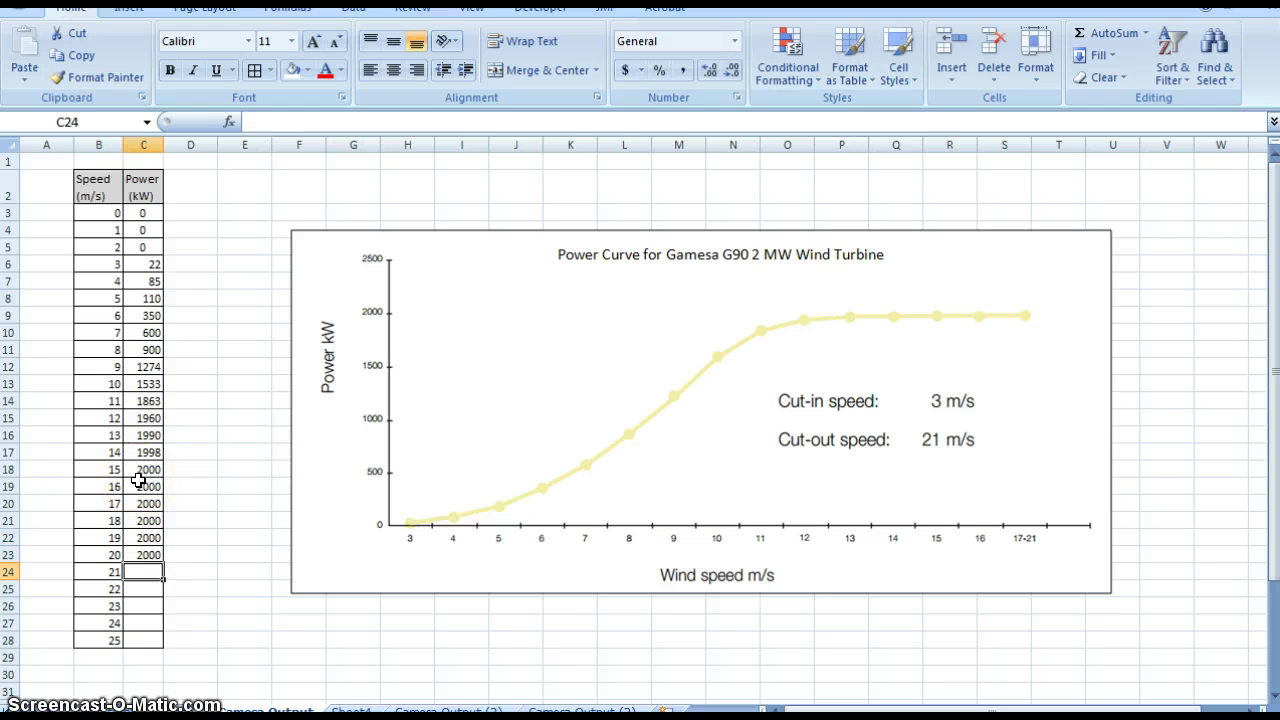
# - Enter a power of 0 for each wind speed from 21 to 25 m/s in C24:C28
pyautogui.write('0')
pyautogui.press('Return')
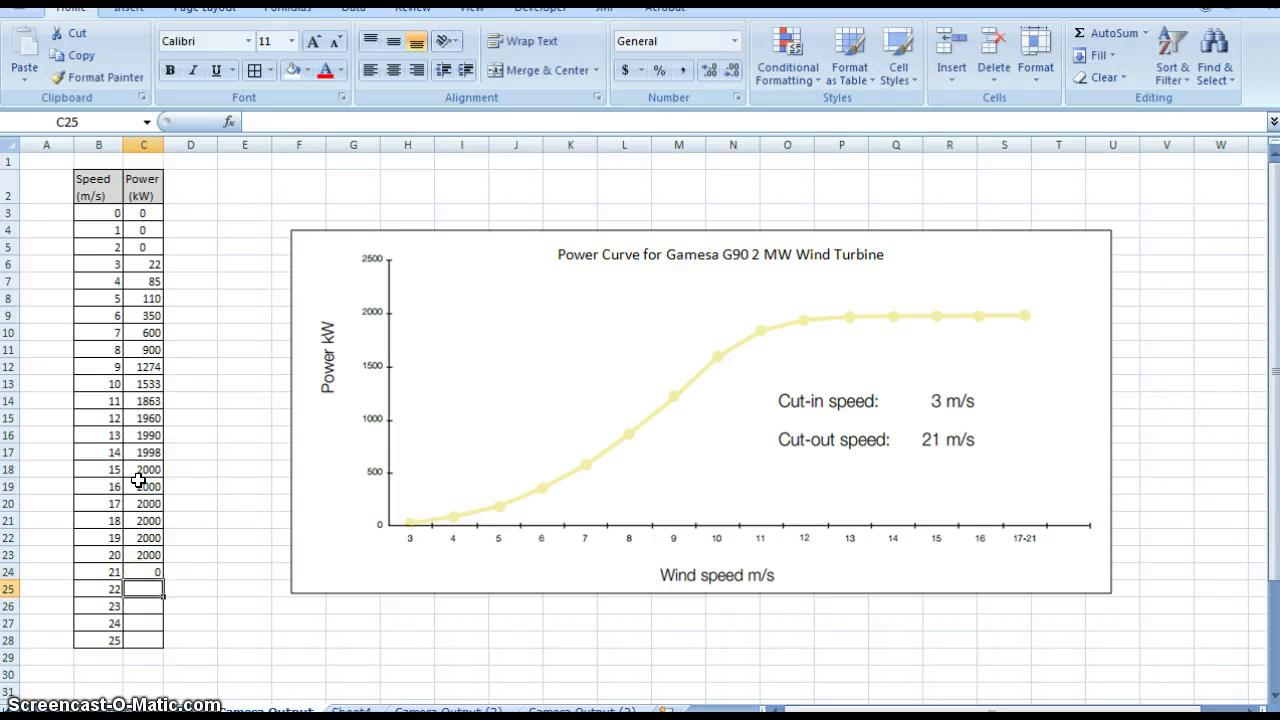
pyautogui.write('0')
pyautogui.press('Return')
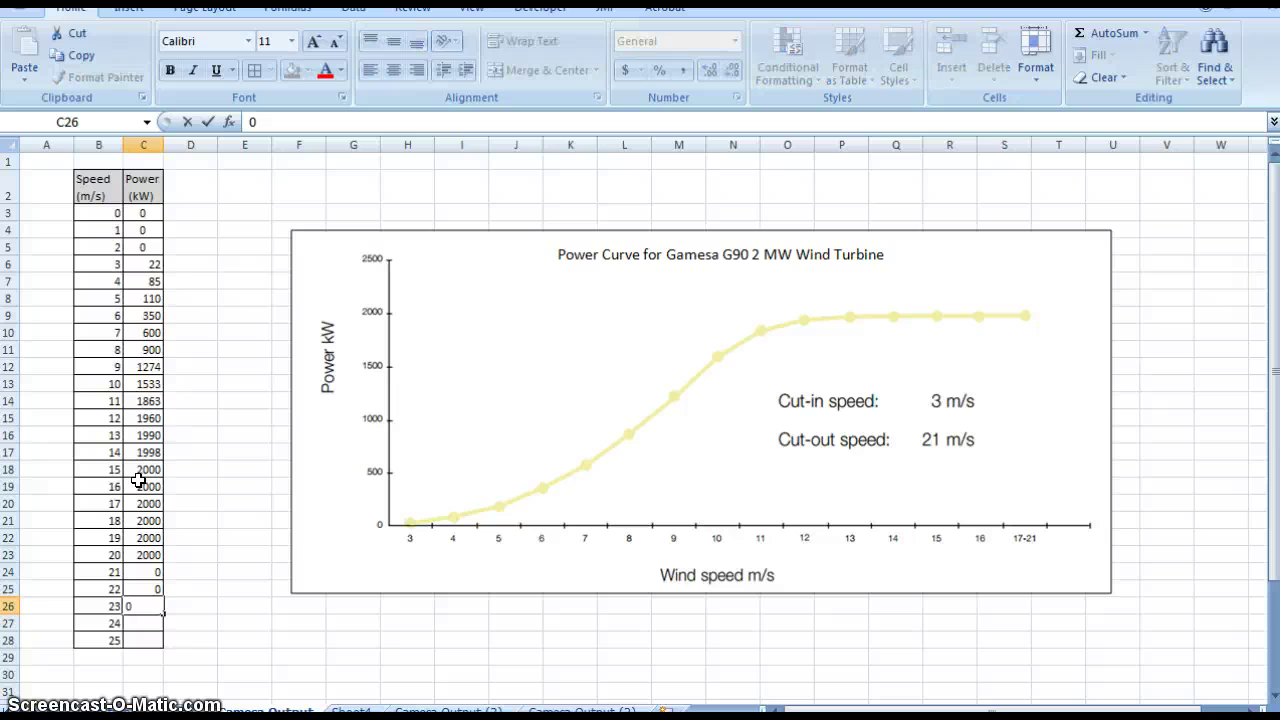
pyautogui.press('Return')
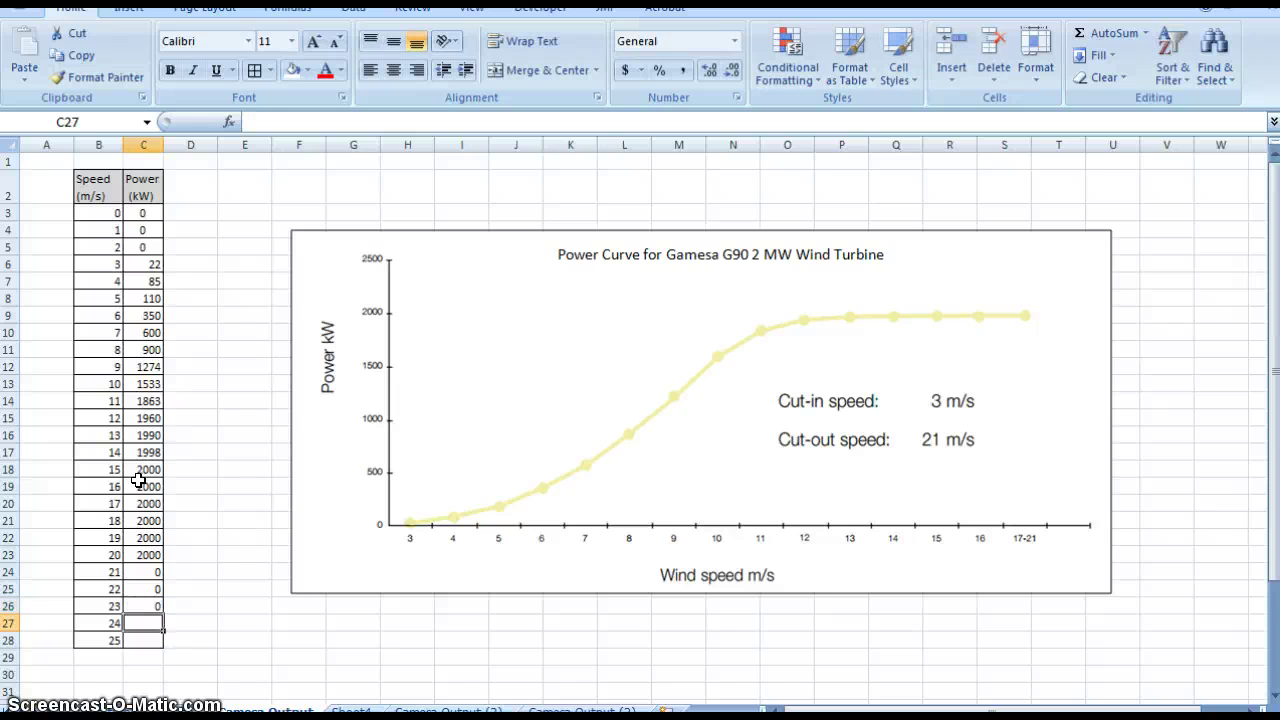
pyautogui.write('0')
pyautogui.press('Return')
pyautogui.write('0')
pyautogui.press('Return')
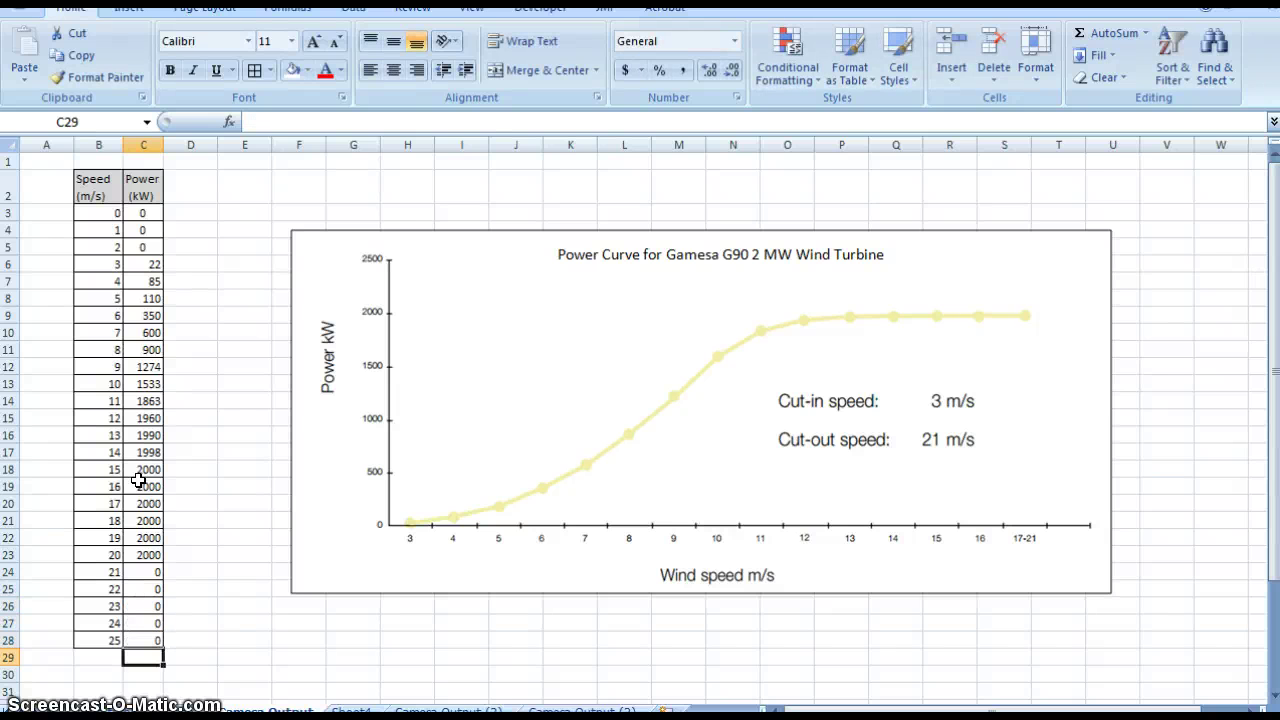
pyautogui.click(285, 655)
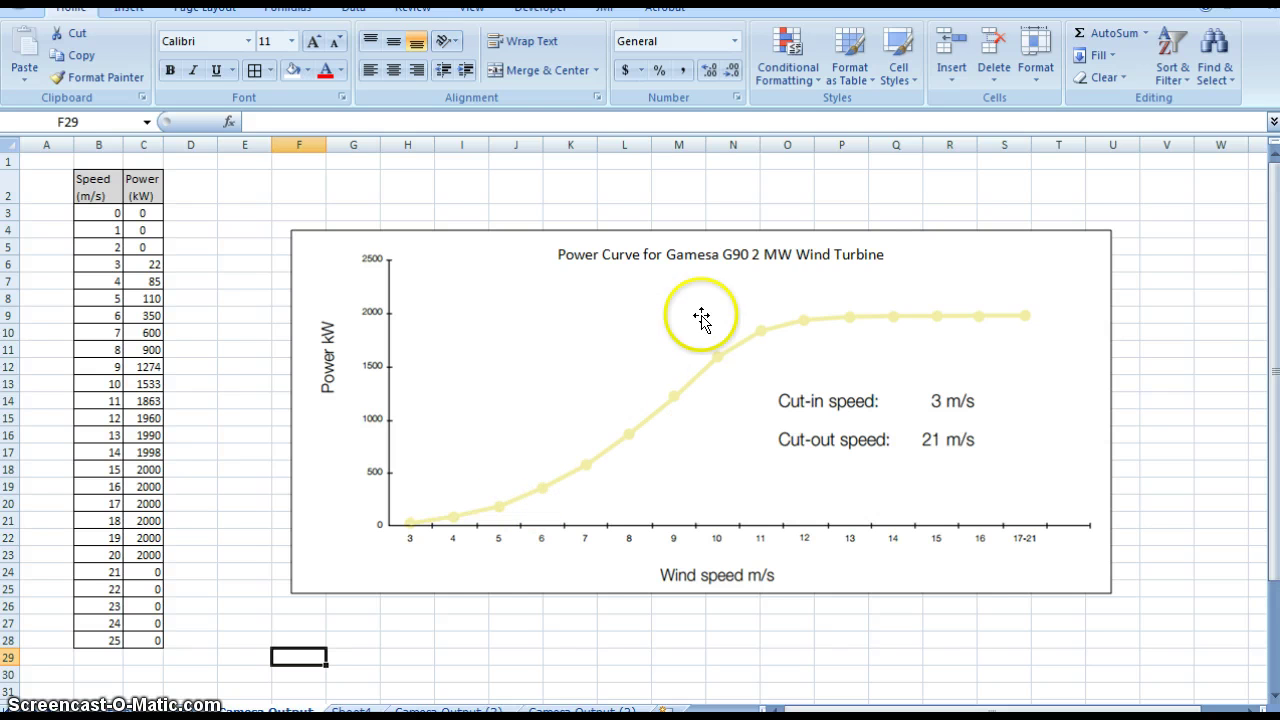
# - Highlight the turbine model and rating "Gamesa G90 2 MW" in the power curve's title
pyautogui.doubleClick(735, 256)
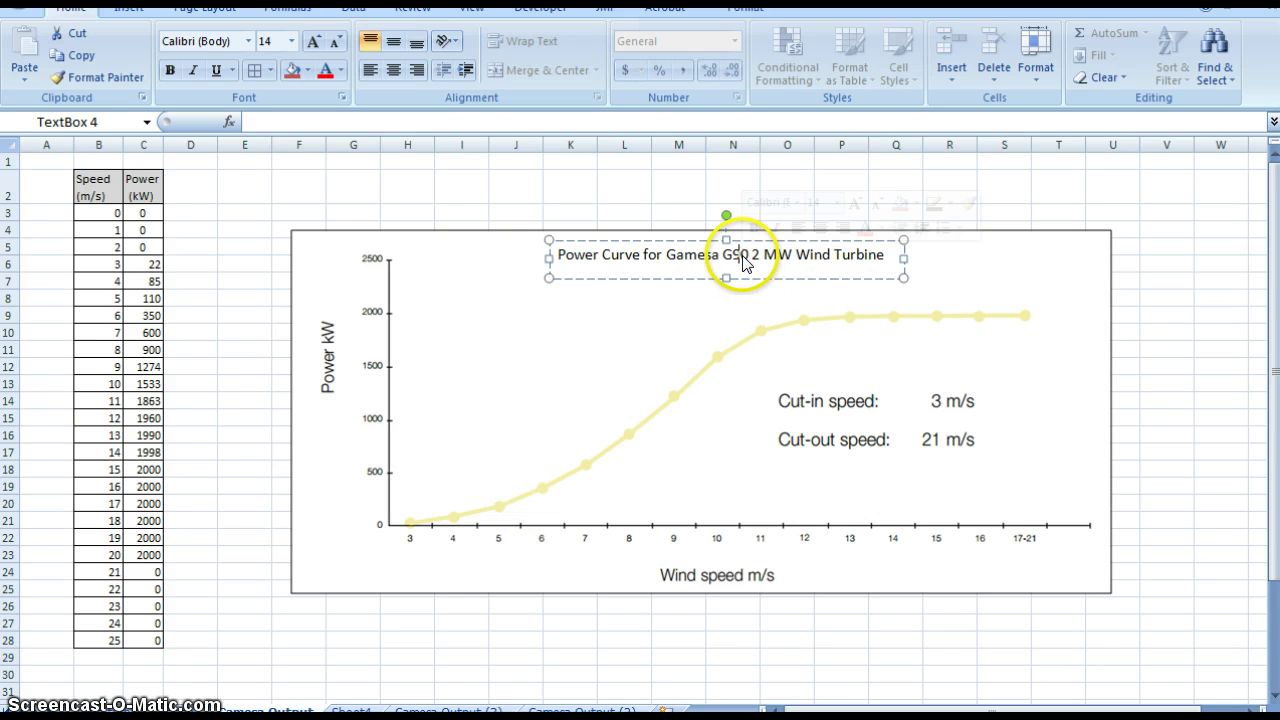
pyautogui.click(642, 255)
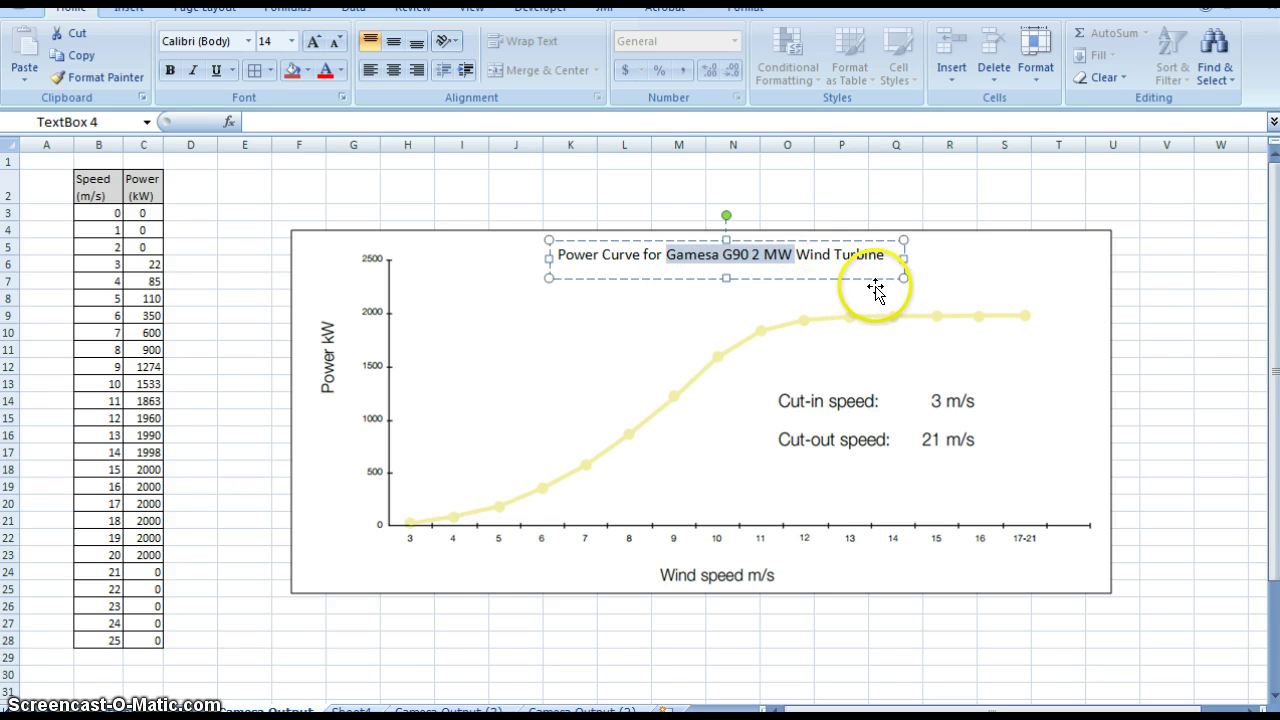
pyautogui.click(872, 566)
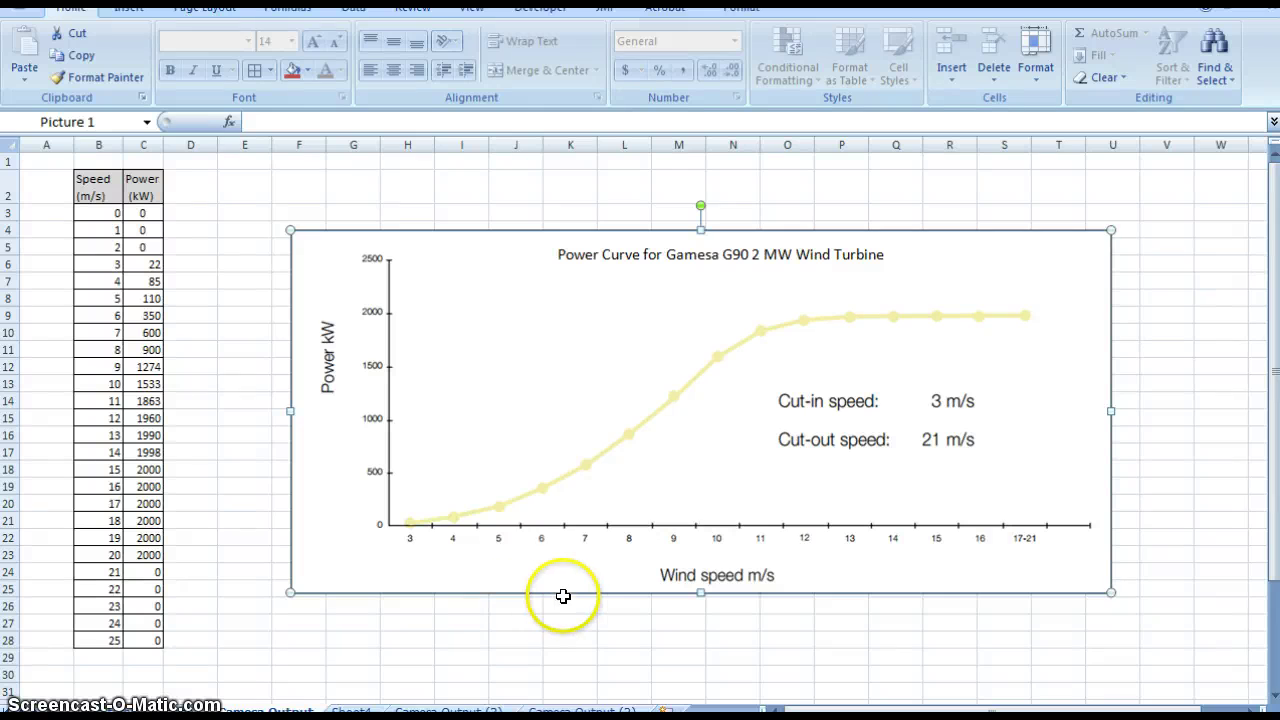
# - Open the sheet with the output (kWh) table and examine the hours per year listed for each wind speed
pyautogui.click(450, 711)
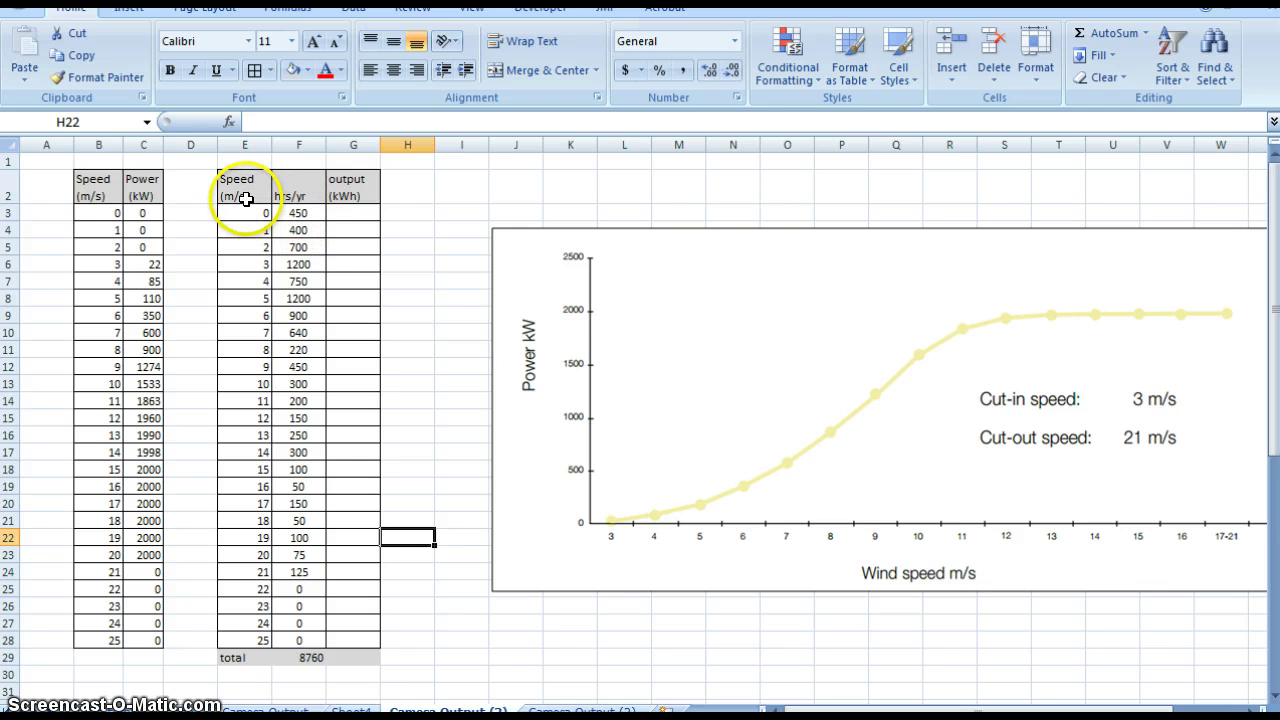
pyautogui.moveTo(297, 210); pyautogui.dragTo(310, 632)
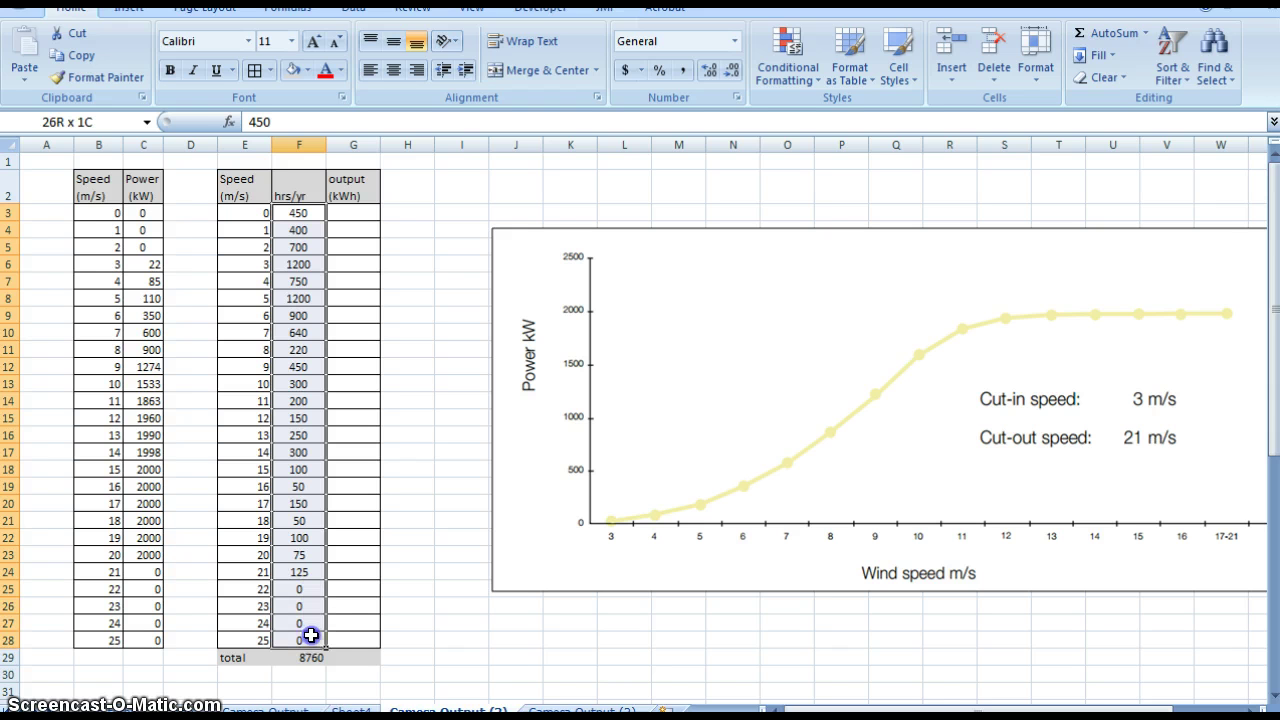
pyautogui.moveTo(311, 635); pyautogui.dragTo(311, 635)
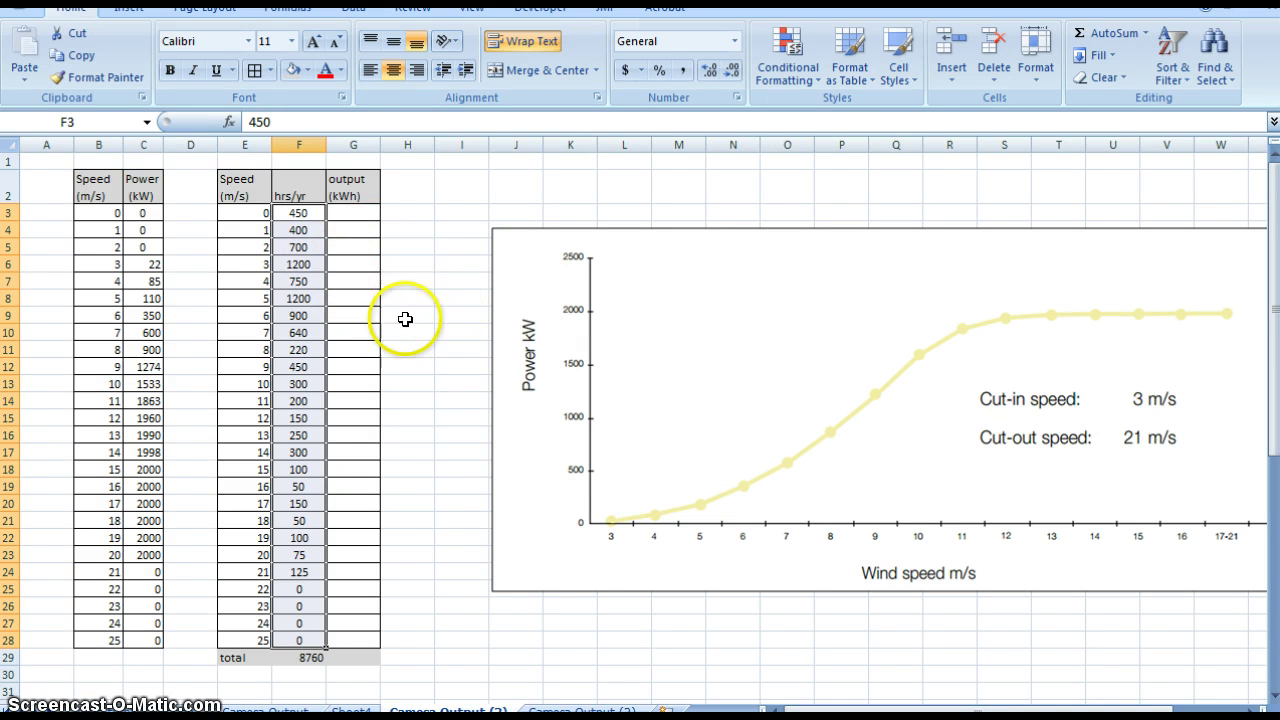
pyautogui.click(288, 263)
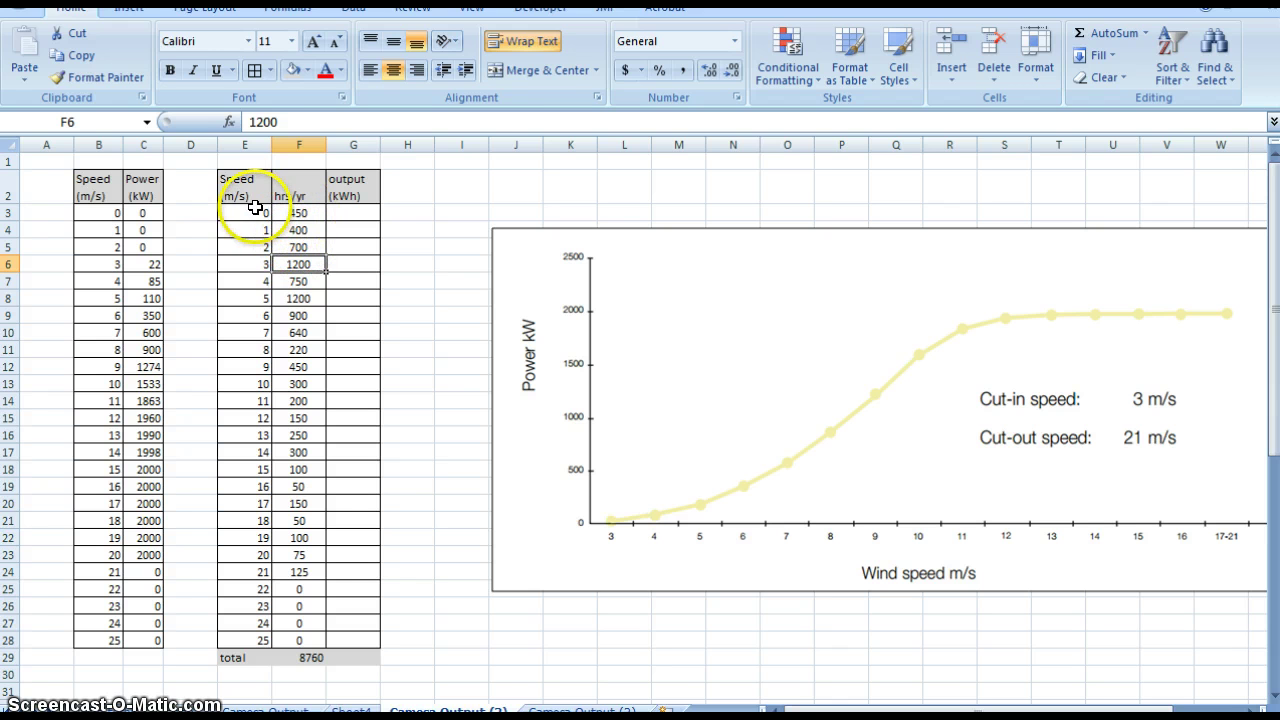
pyautogui.click(253, 207)
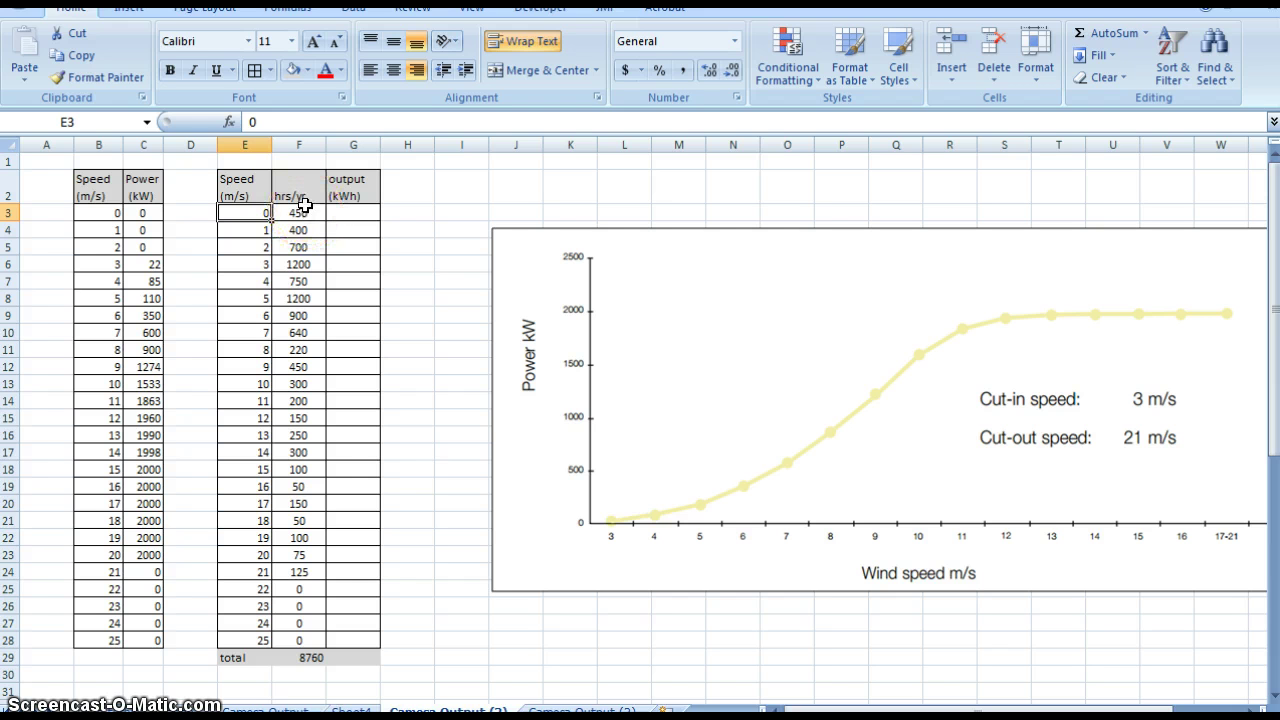
pyautogui.click(297, 209)
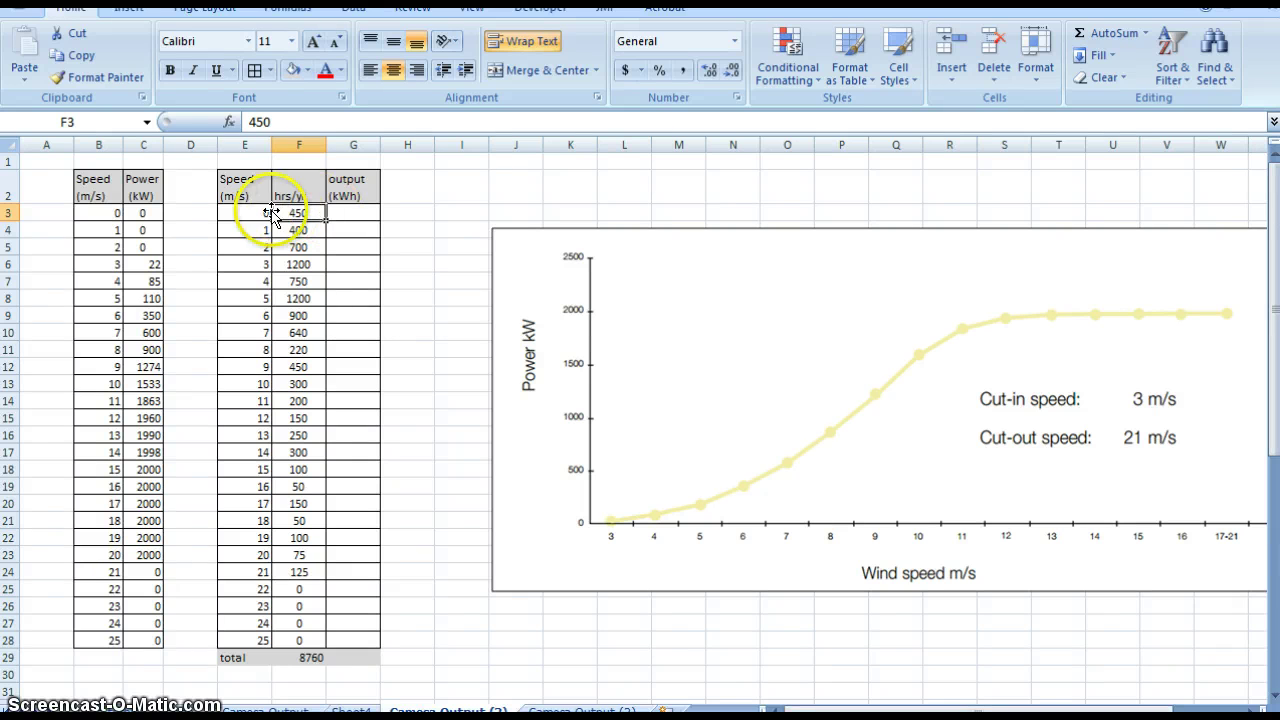
pyautogui.click(249, 206)
pyautogui.click(260, 229)
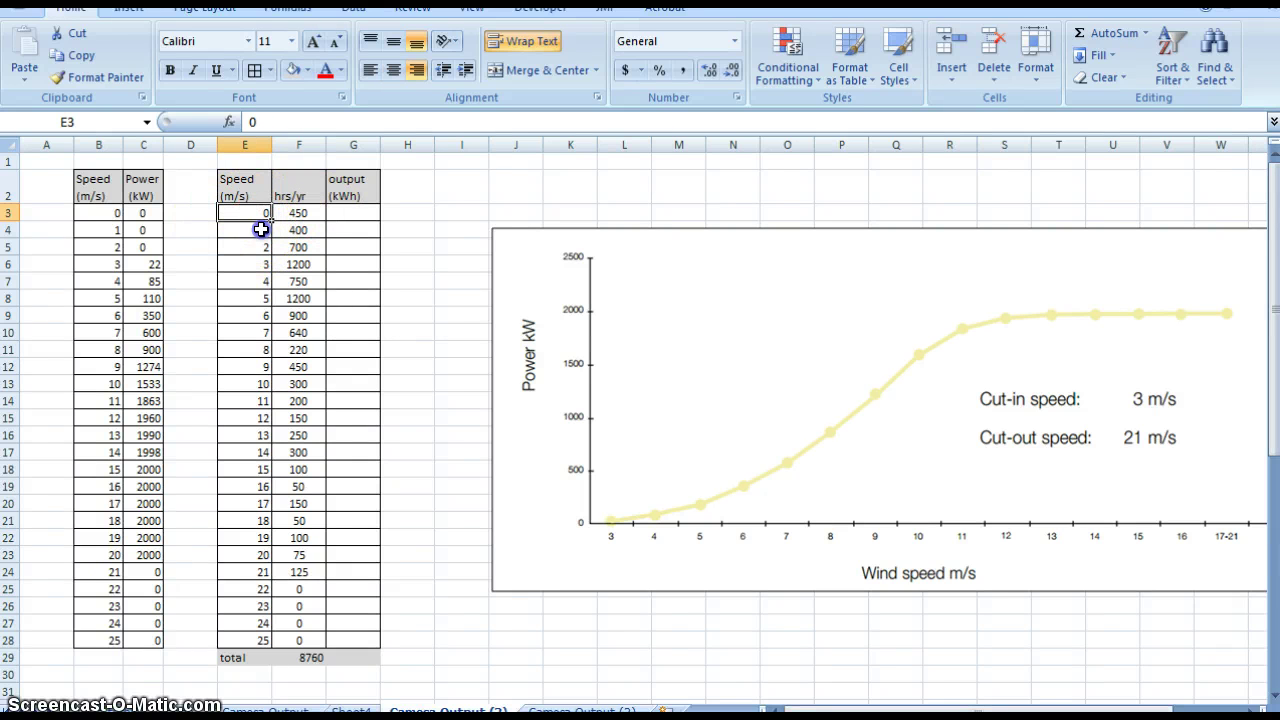
# - Examine the hours per year for the lowest wind speeds, their yearly total, and the power at 0 m/s
pyautogui.click(294, 229)
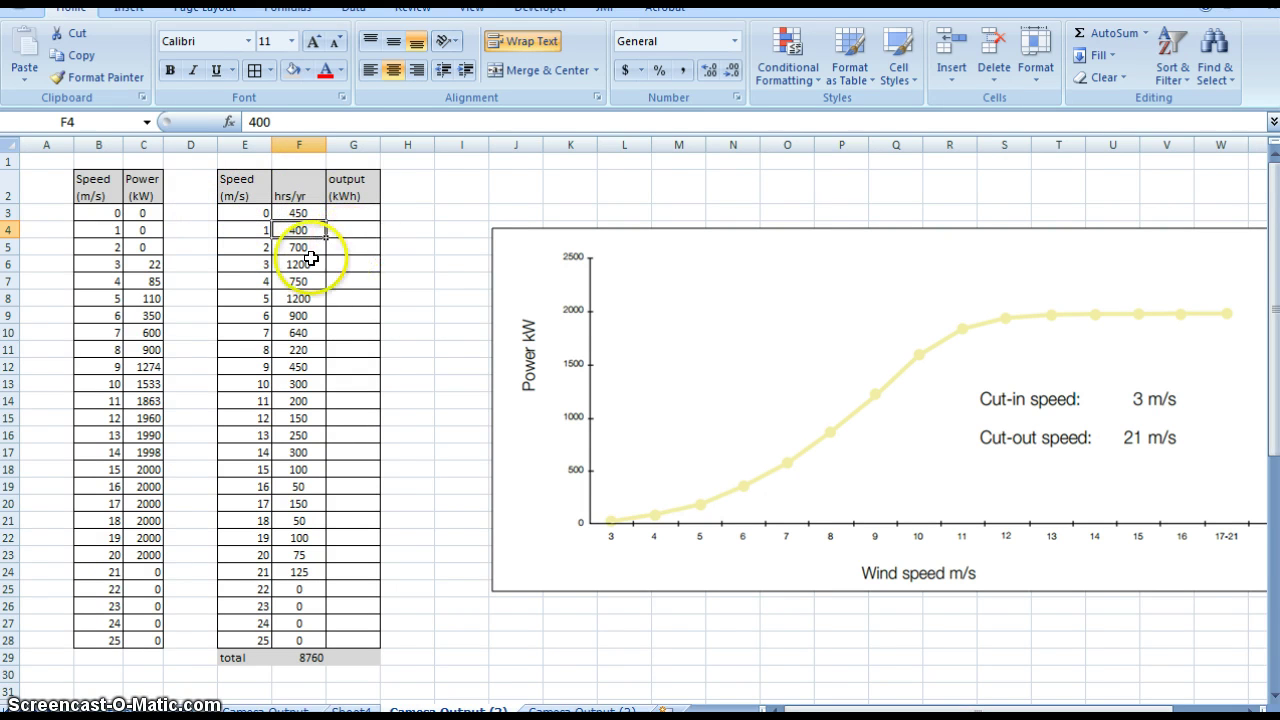
pyautogui.click(255, 249)
pyautogui.click(307, 247)
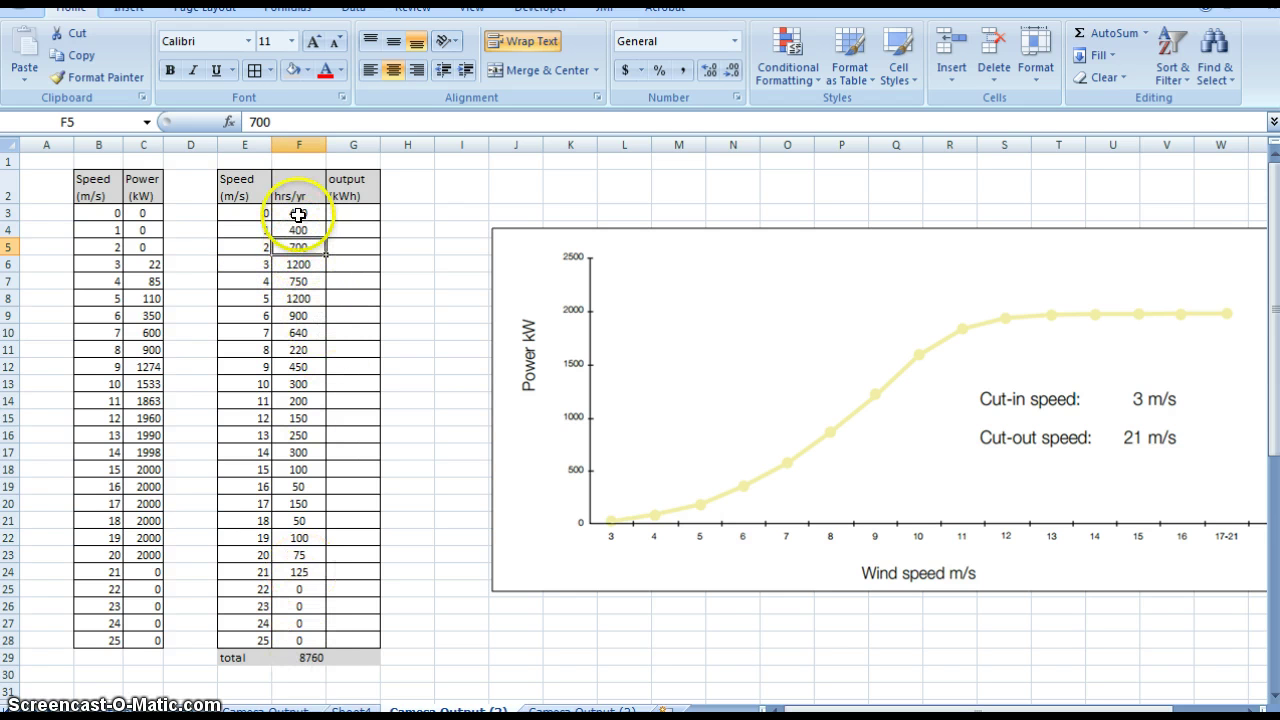
pyautogui.click(298, 657)
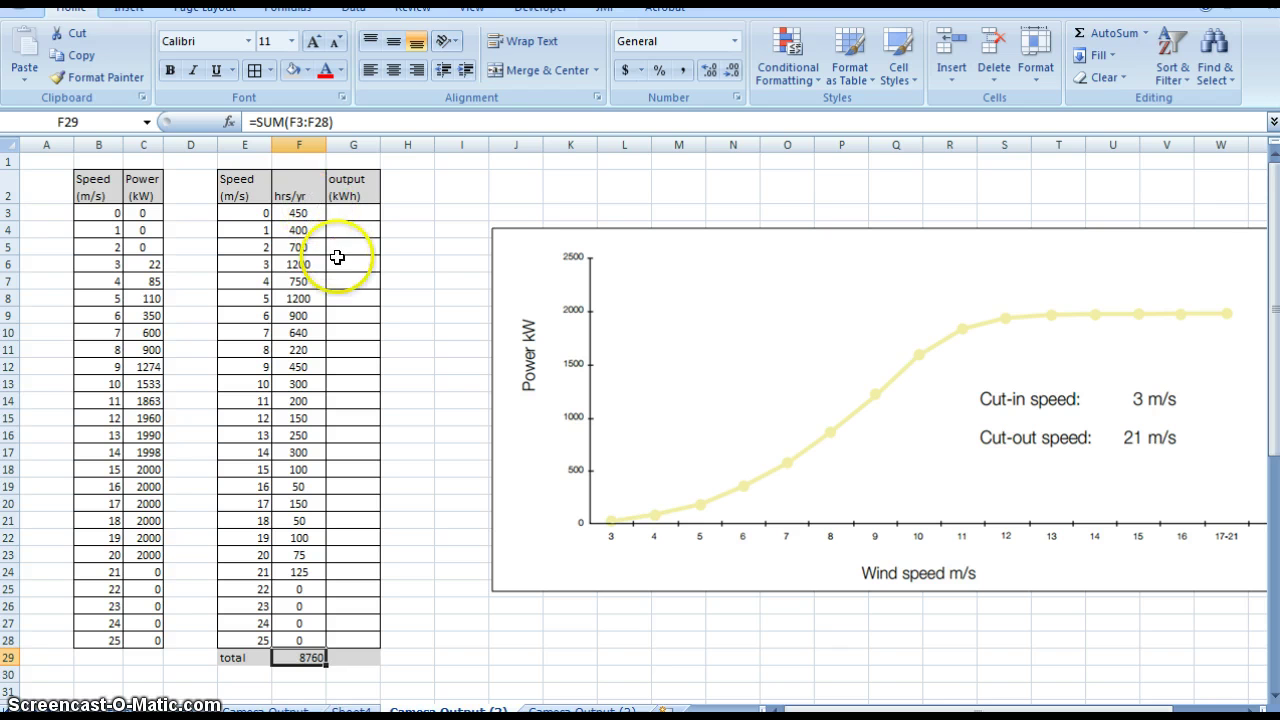
pyautogui.click(140, 212)
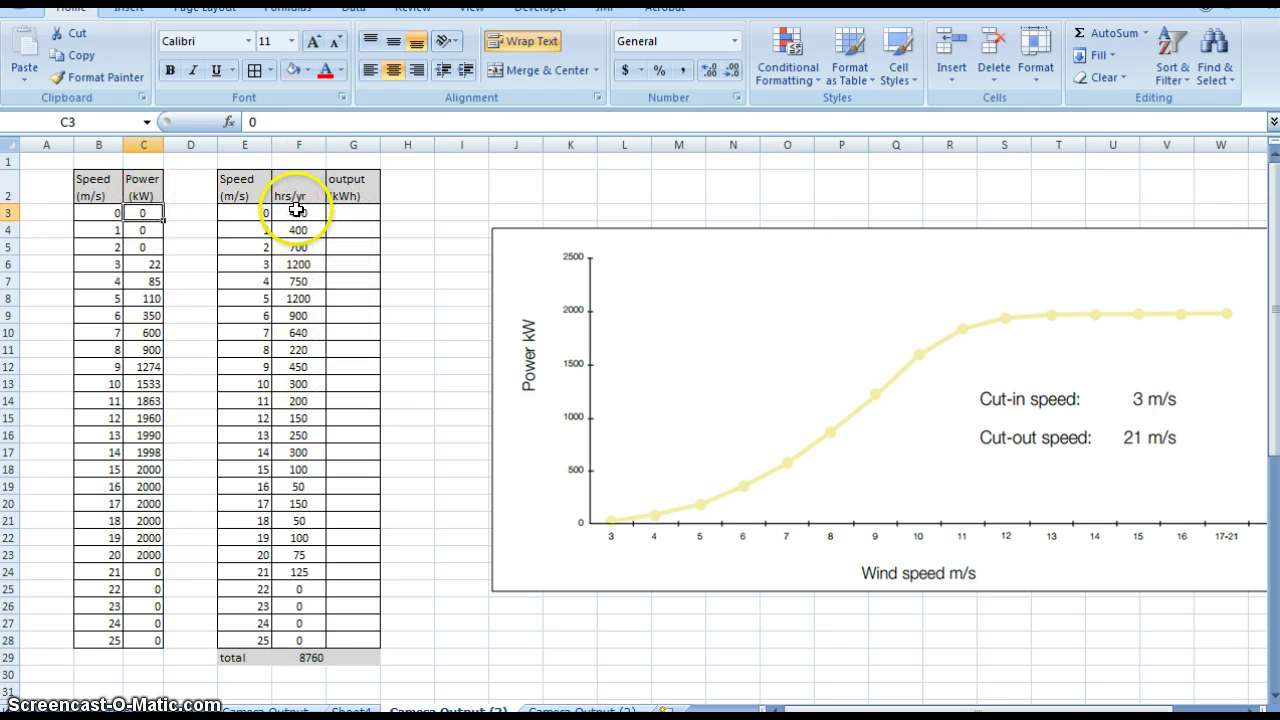
pyautogui.click(295, 212)
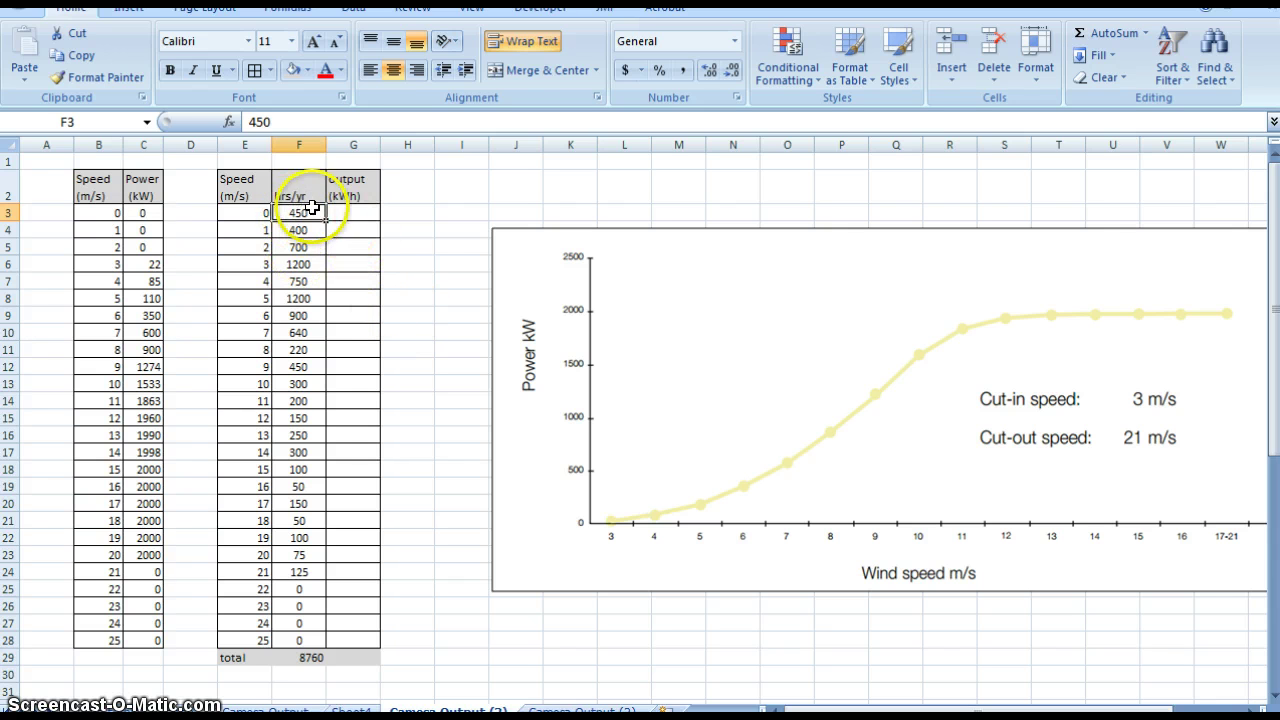
# - Change the output column's header in G2 to "output (kWh/yr)"
pyautogui.doubleClick(353, 190)
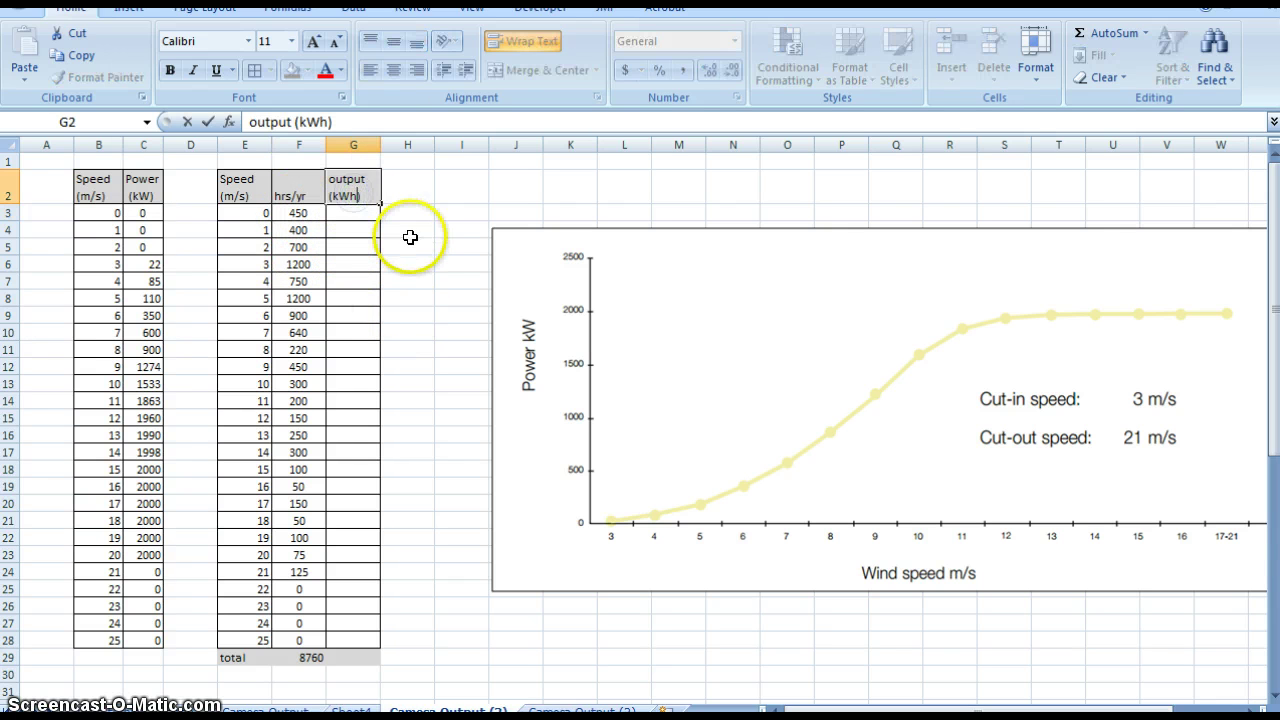
pyautogui.press('Return')
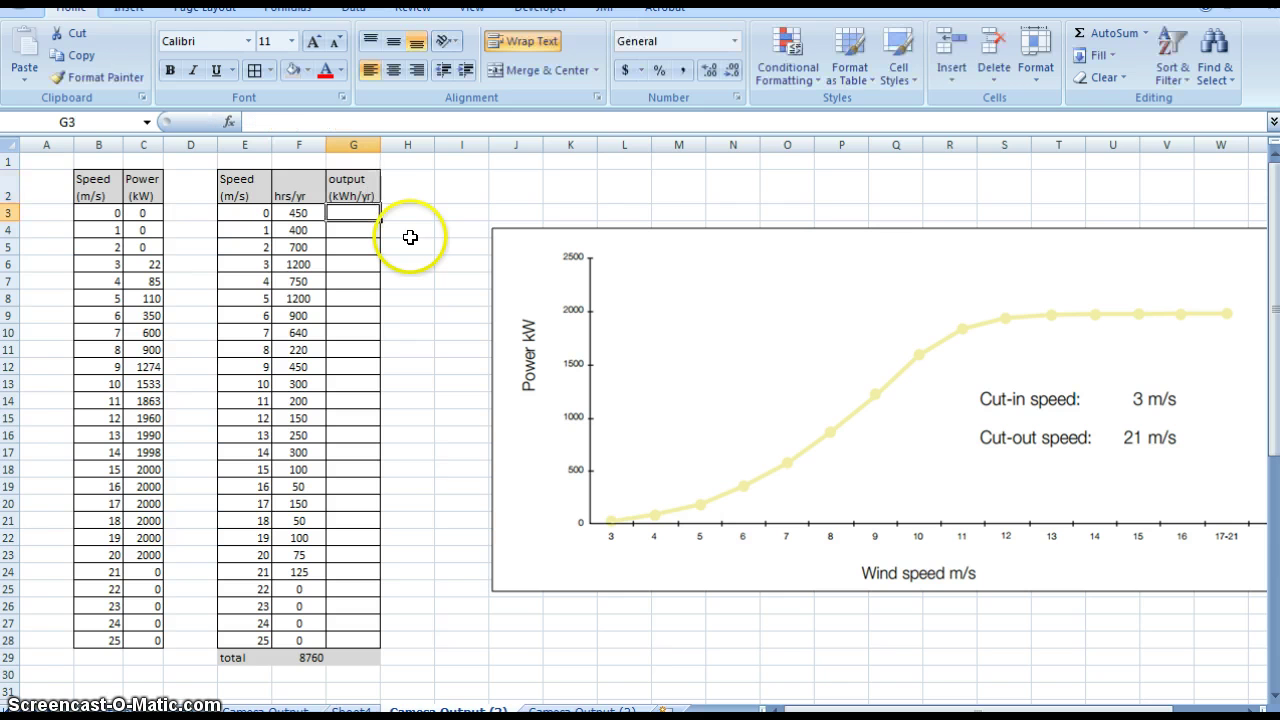
pyautogui.click(356, 194)
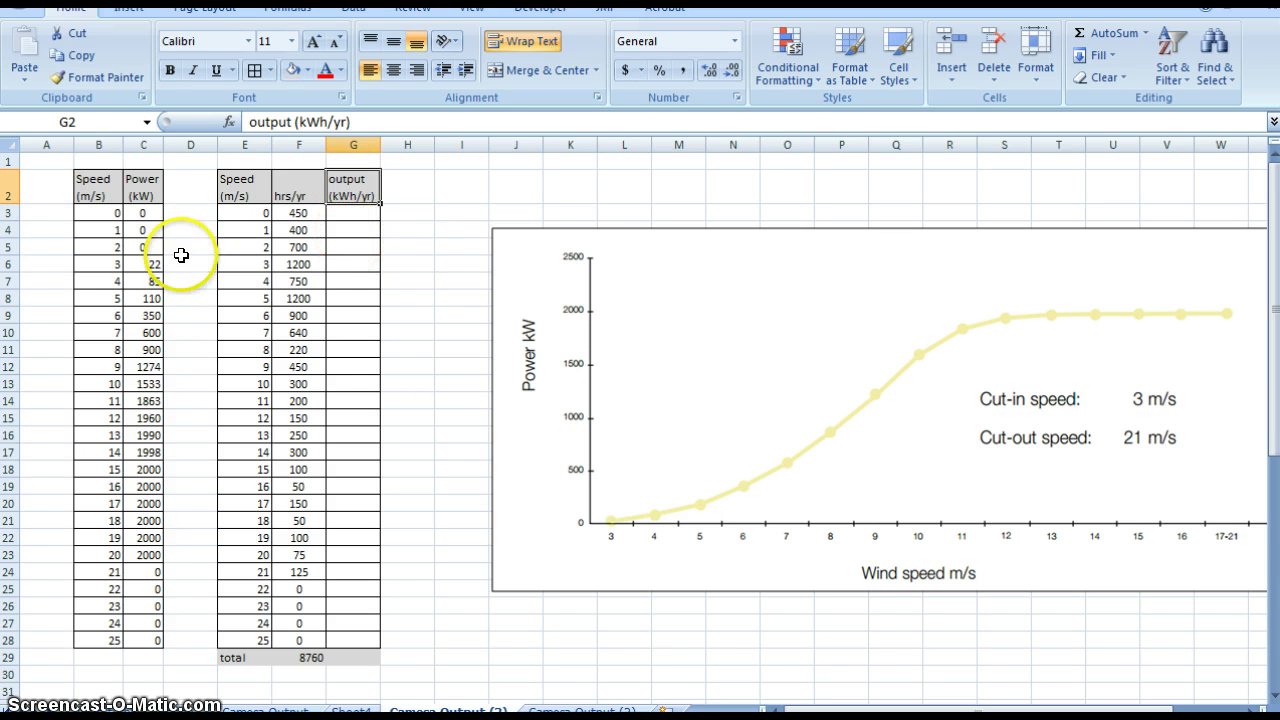
# - Calculate the output at 0 m/s in G3 by multiplying power by hours per year with =C3*F3
pyautogui.click(355, 215)
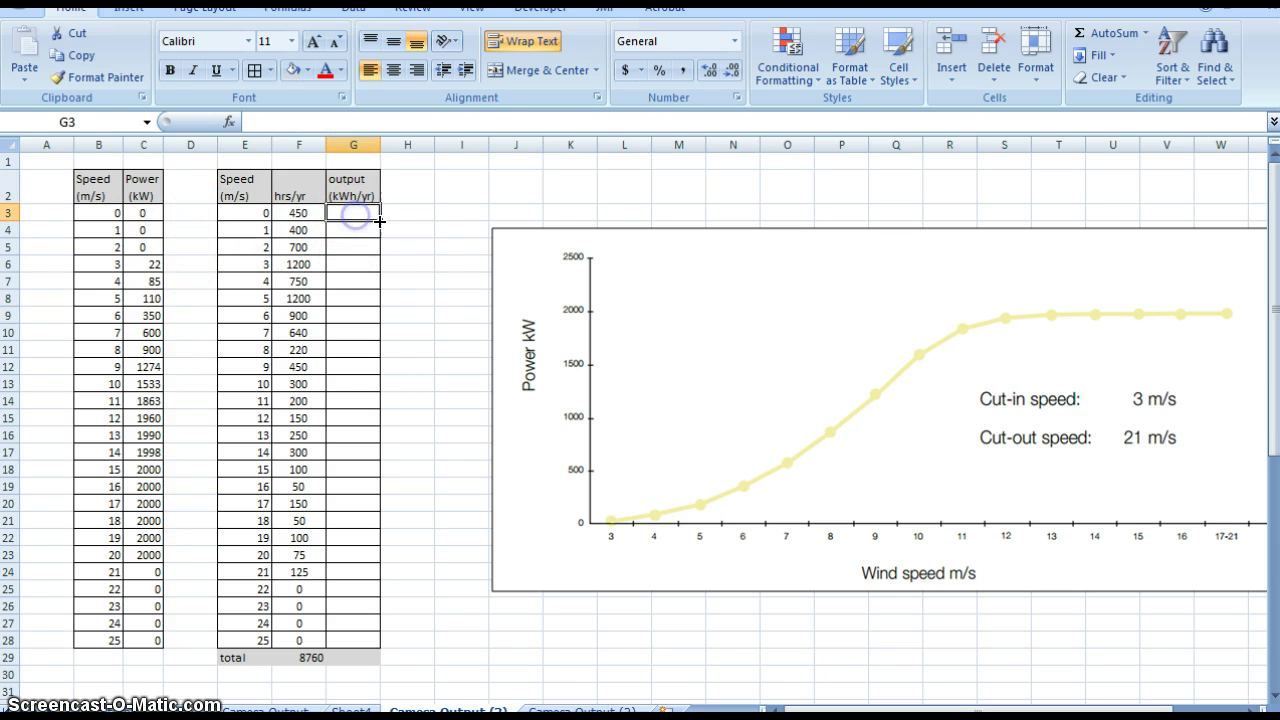
pyautogui.click(305, 215)
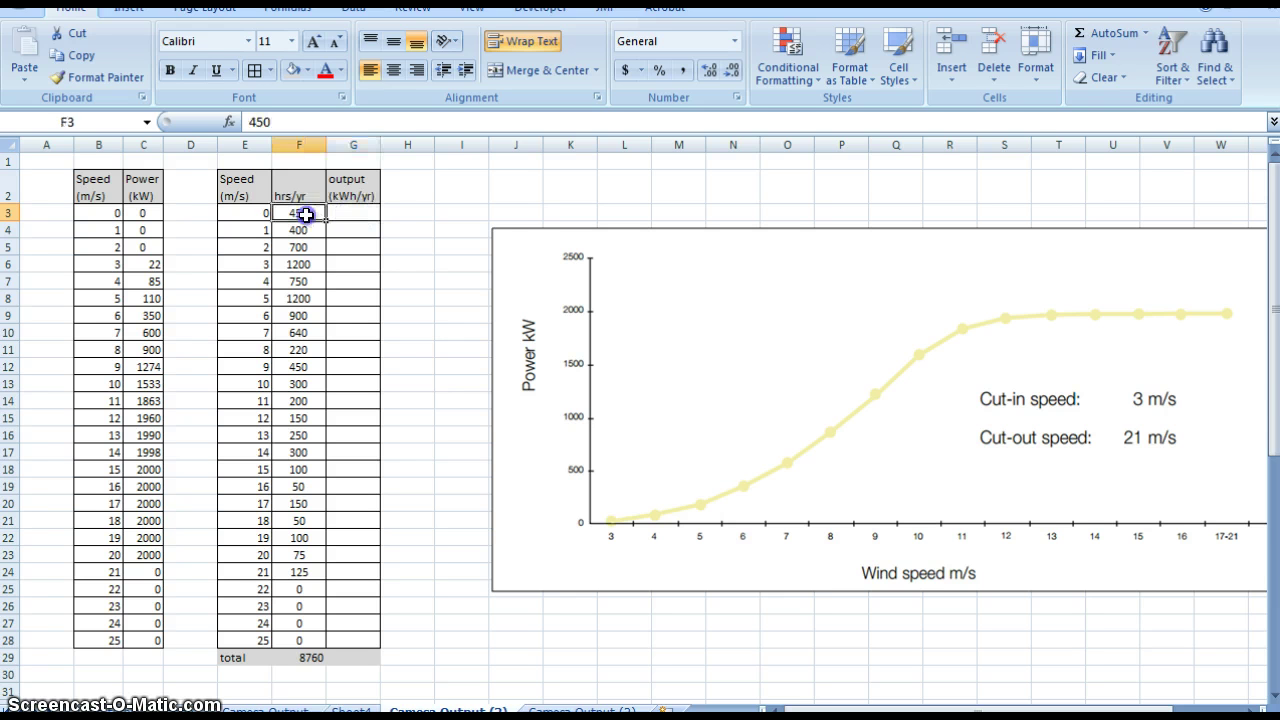
pyautogui.click(350, 215)
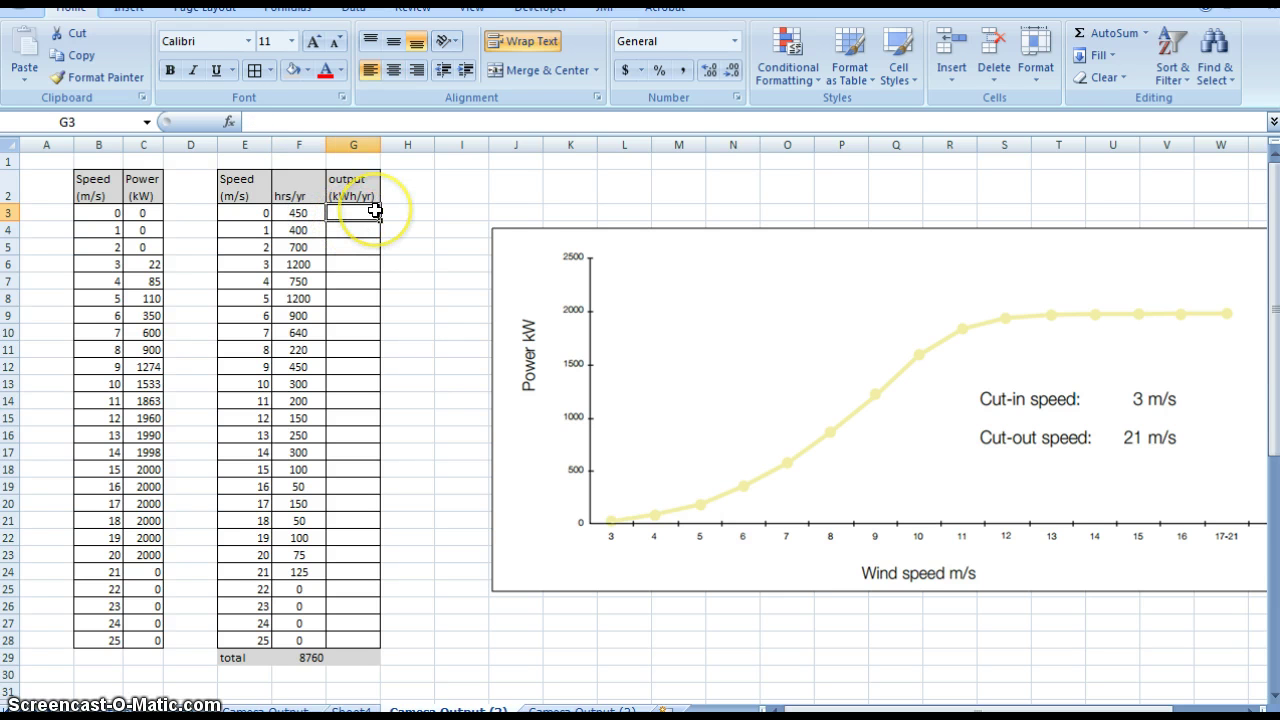
pyautogui.write('=')
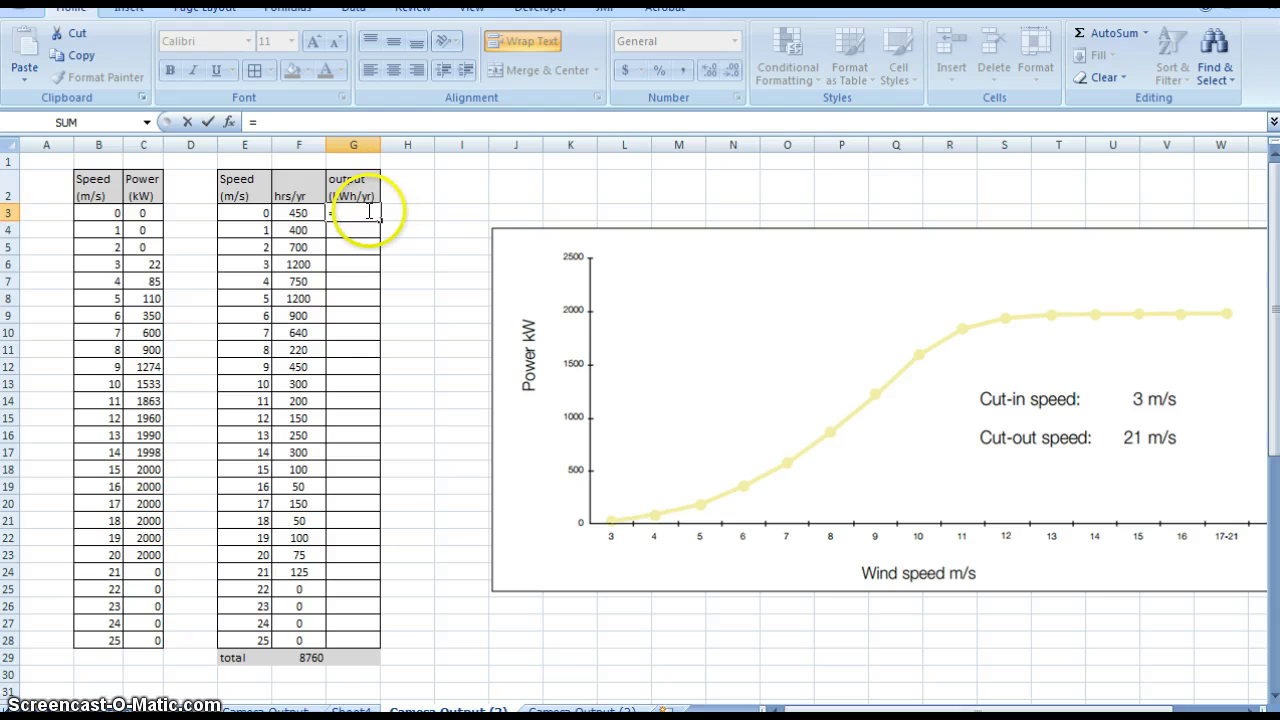
pyautogui.click(145, 211)
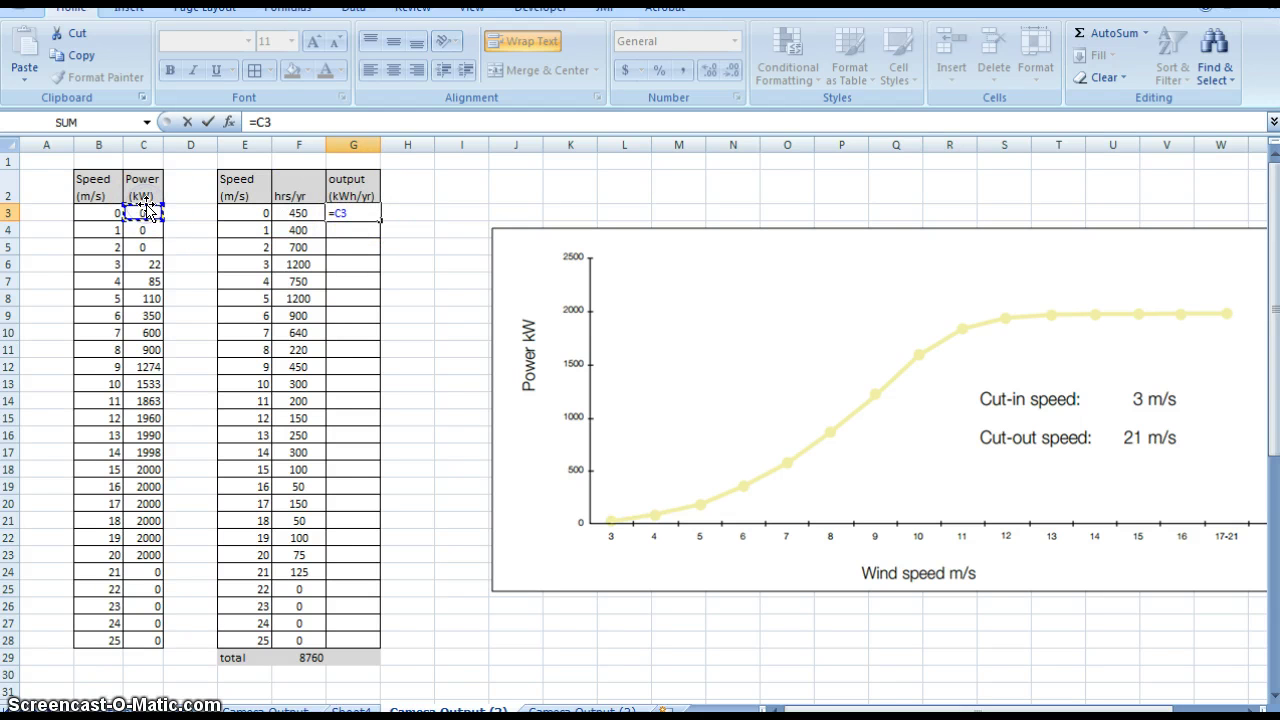
pyautogui.click(297, 212)
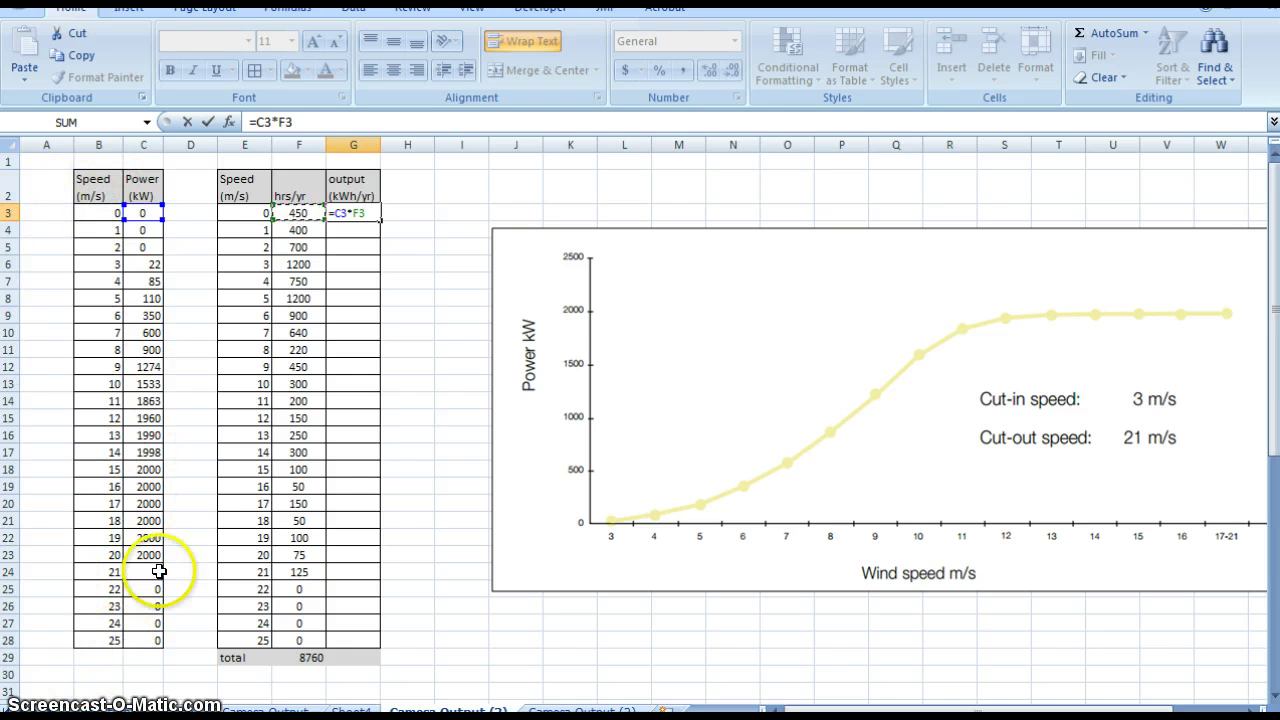
pyautogui.press('Return')
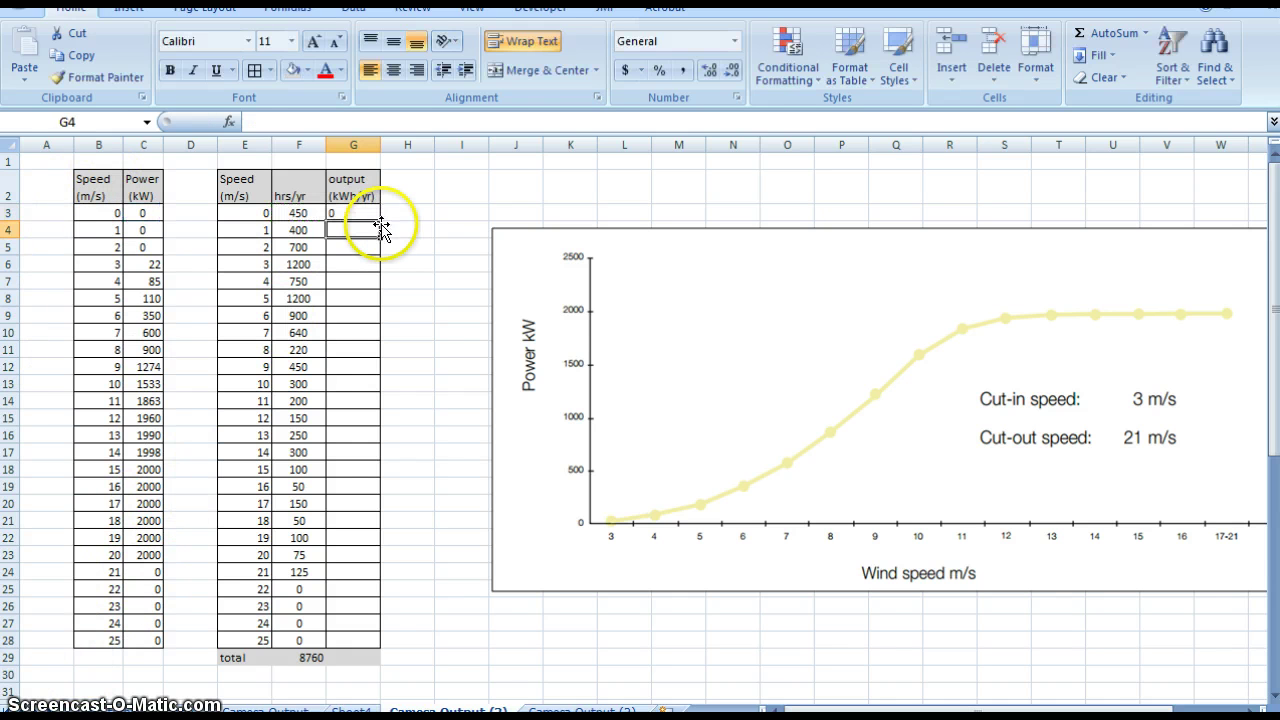
# - Fill the G3 output formula down the column for all wind speeds through G28, leaving G29 in the total row empty
pyautogui.click(366, 210)
pyautogui.click(300, 210)
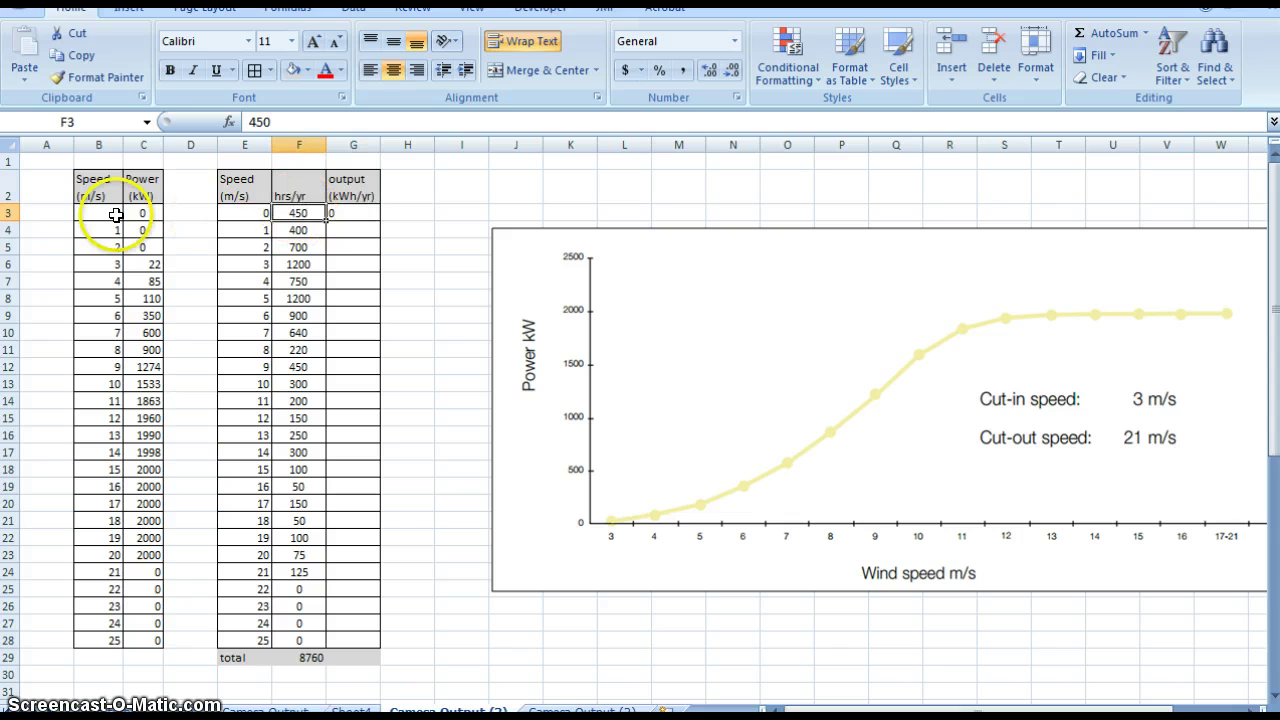
pyautogui.click(140, 210)
pyautogui.click(320, 210)
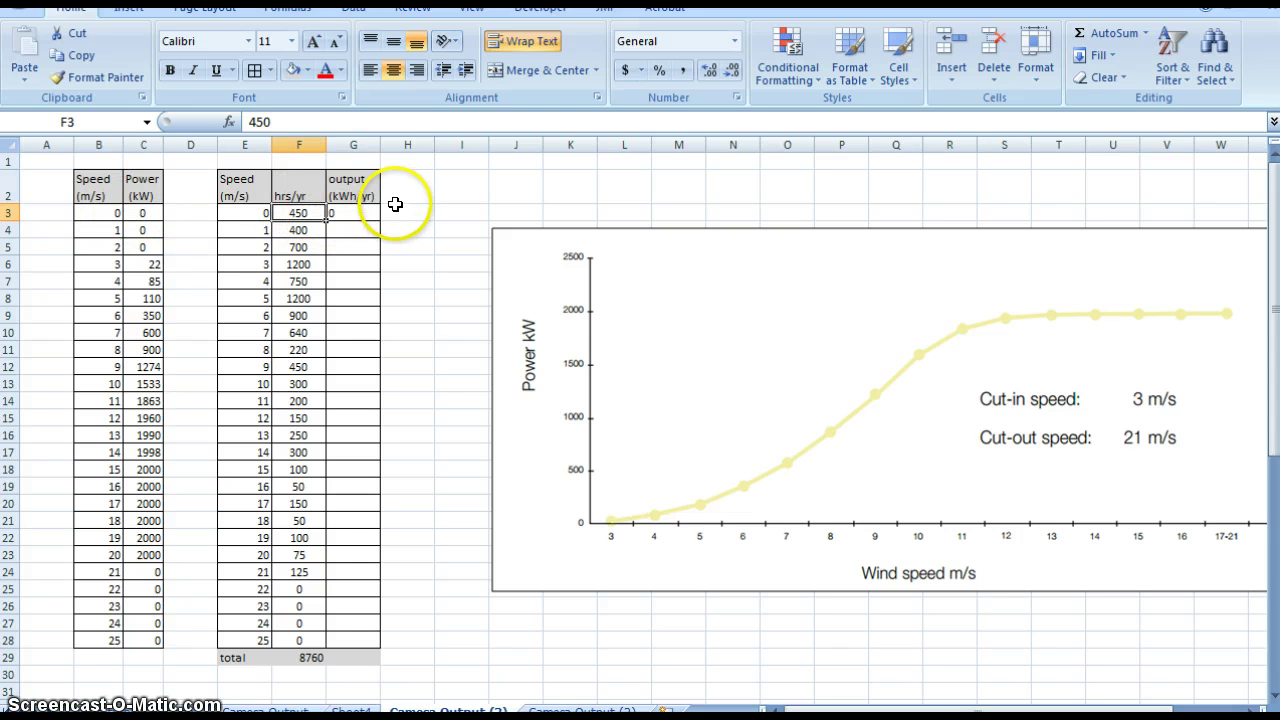
pyautogui.click(366, 212)
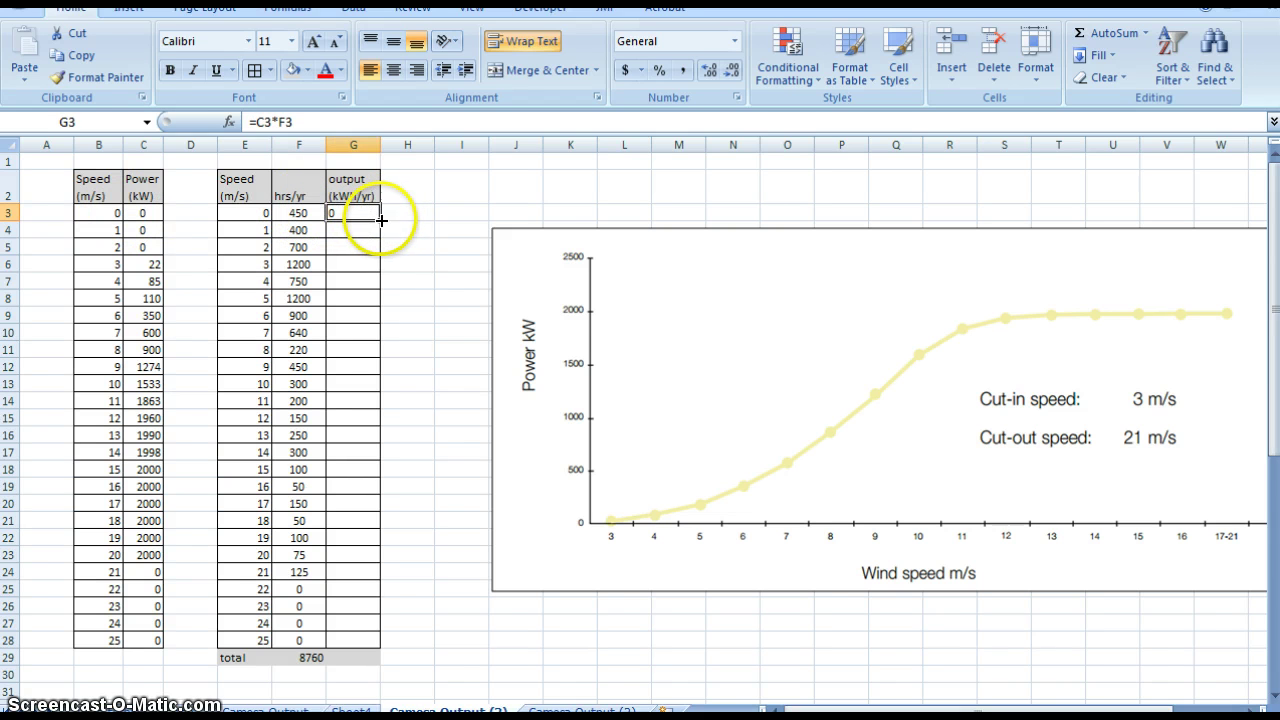
pyautogui.doubleClick(381, 219)
pyautogui.click(412, 535)
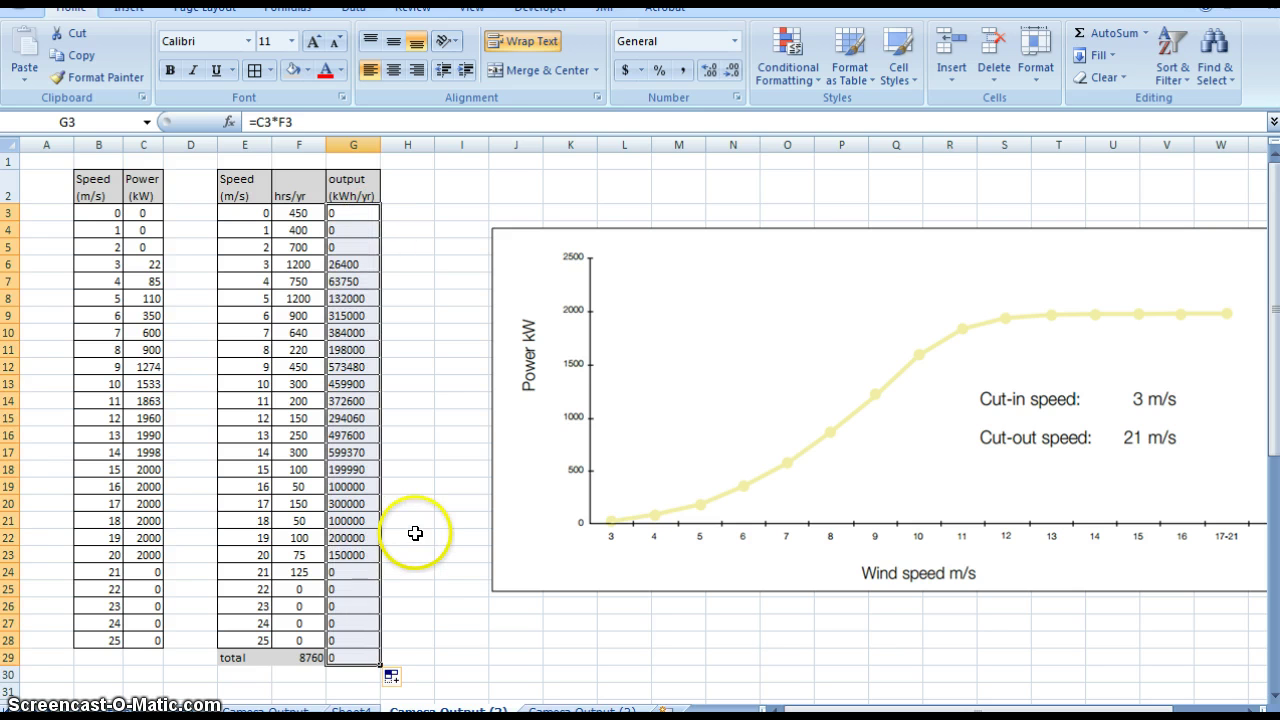
pyautogui.click(368, 658)
pyautogui.press('Delete')
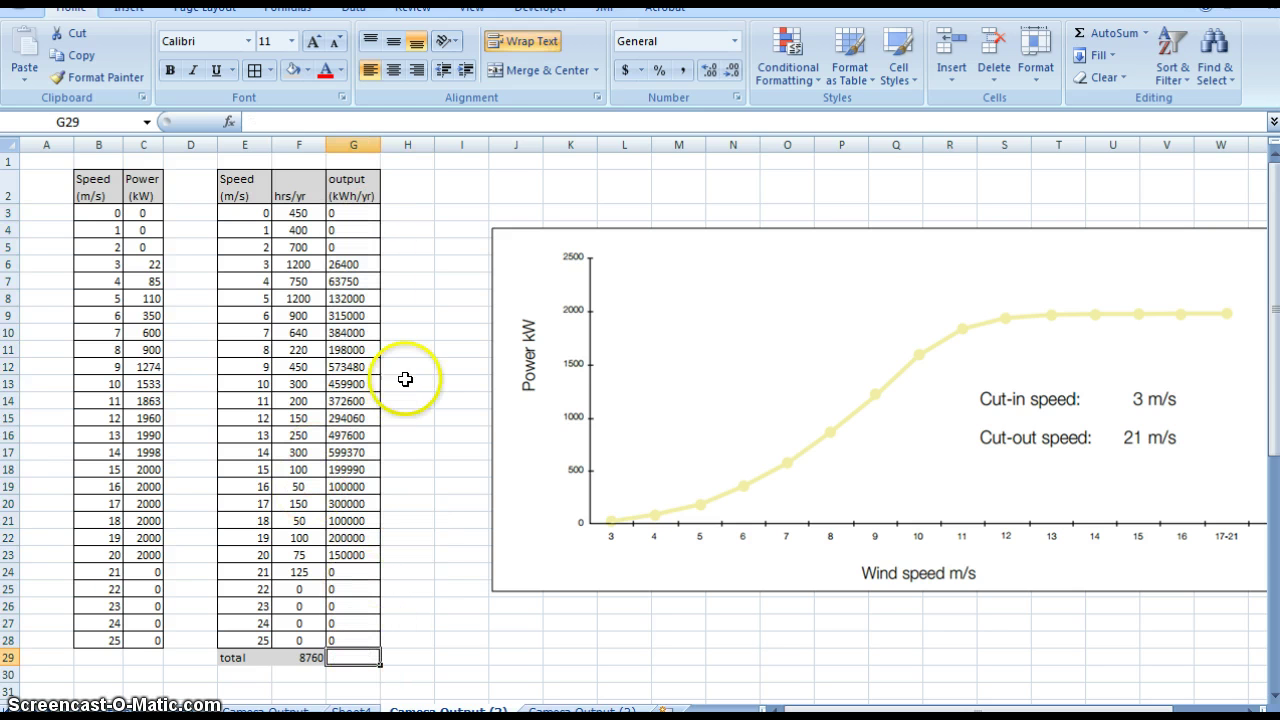
# - Format the outputs in G3:G28 with thousands separators and no decimals, and fit column G's width to its contents
pyautogui.click(408, 379)
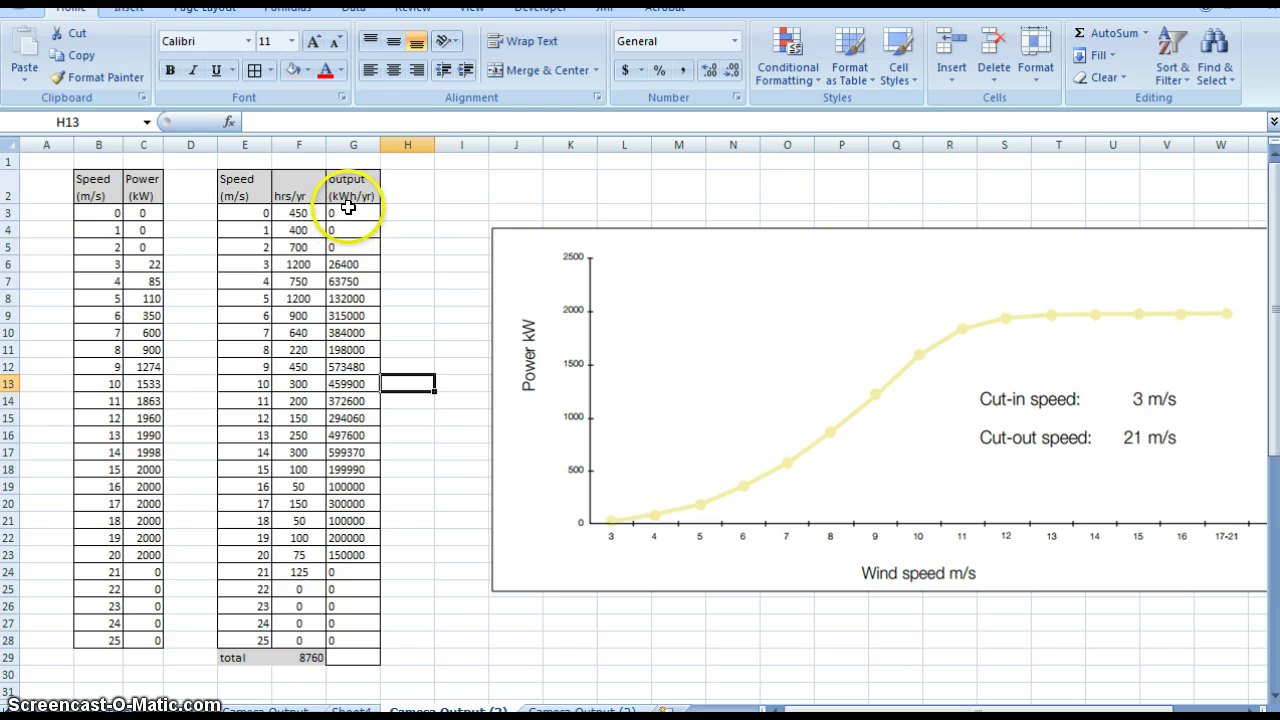
pyautogui.moveTo(348, 206); pyautogui.dragTo(355, 636)
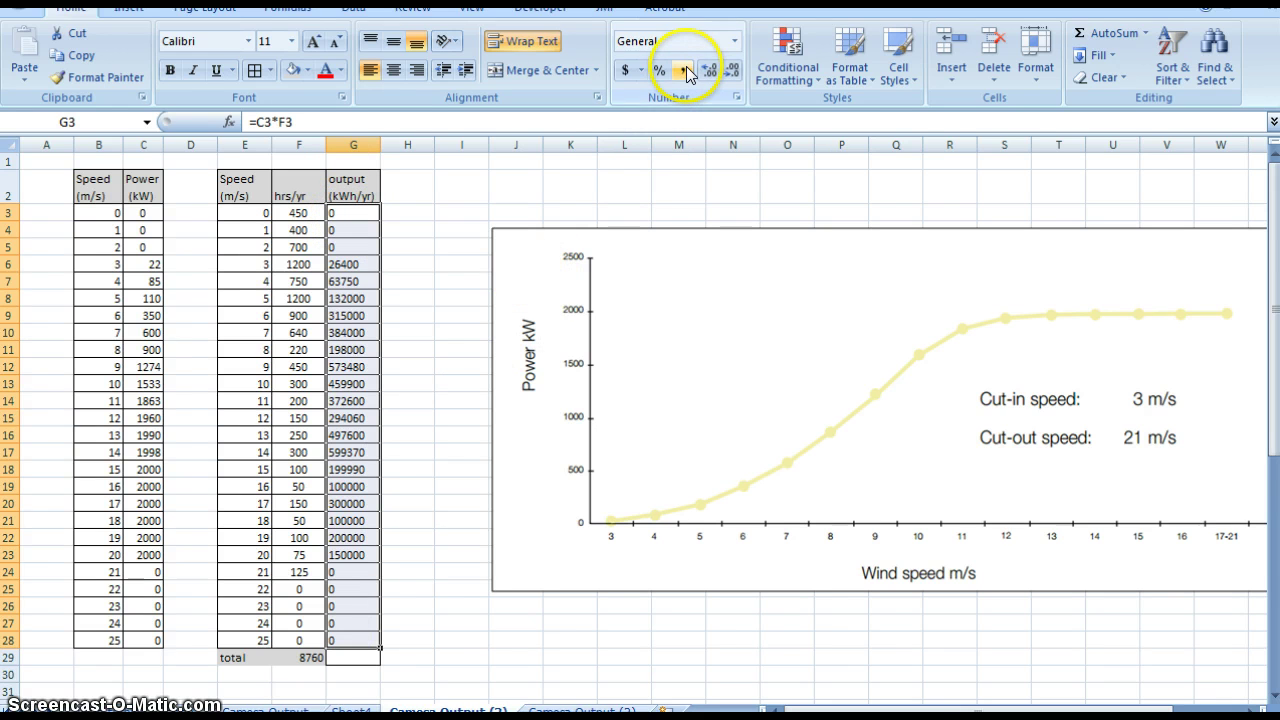
pyautogui.click(686, 73)
pyautogui.click(440, 295)
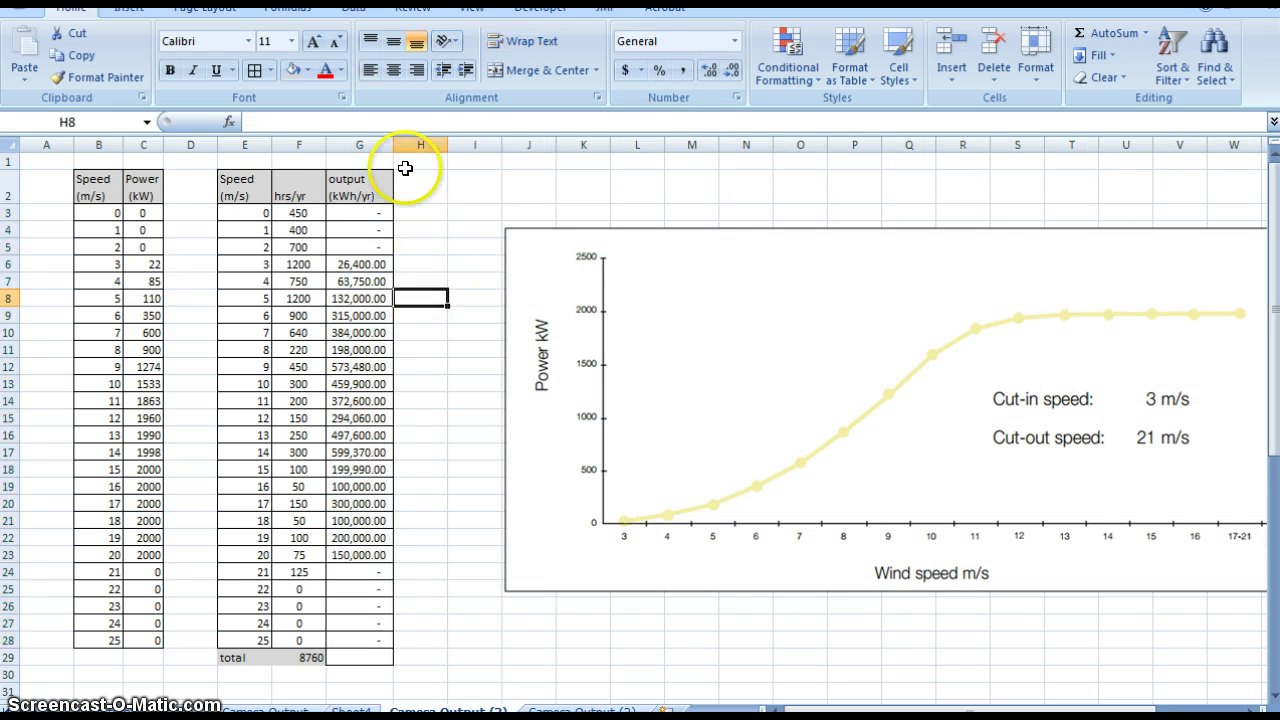
pyautogui.moveTo(360, 212); pyautogui.dragTo(360, 632)
pyautogui.click(732, 70)
pyautogui.click(732, 70)
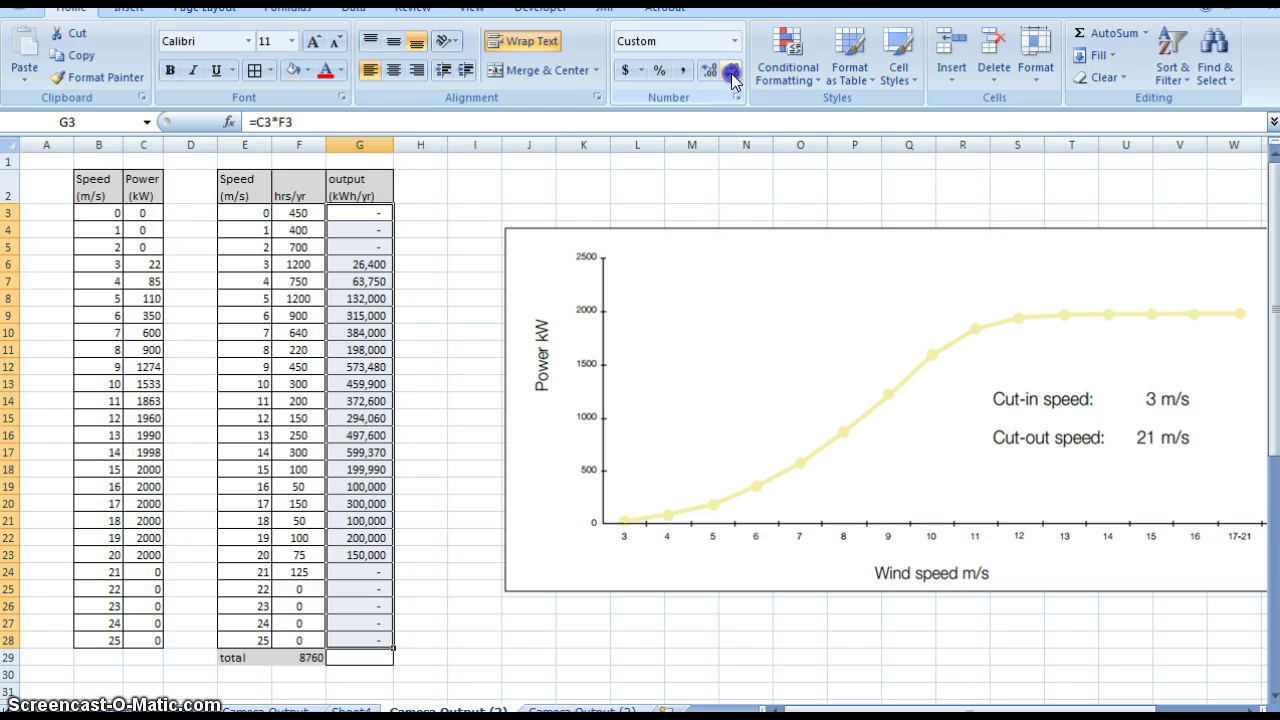
pyautogui.doubleClick(390, 145)
# - Total the yearly output in G29 with the AutoSum formula =SUM(G3:G28)
pyautogui.click(410, 292)
pyautogui.click(358, 262)
pyautogui.click(350, 655)
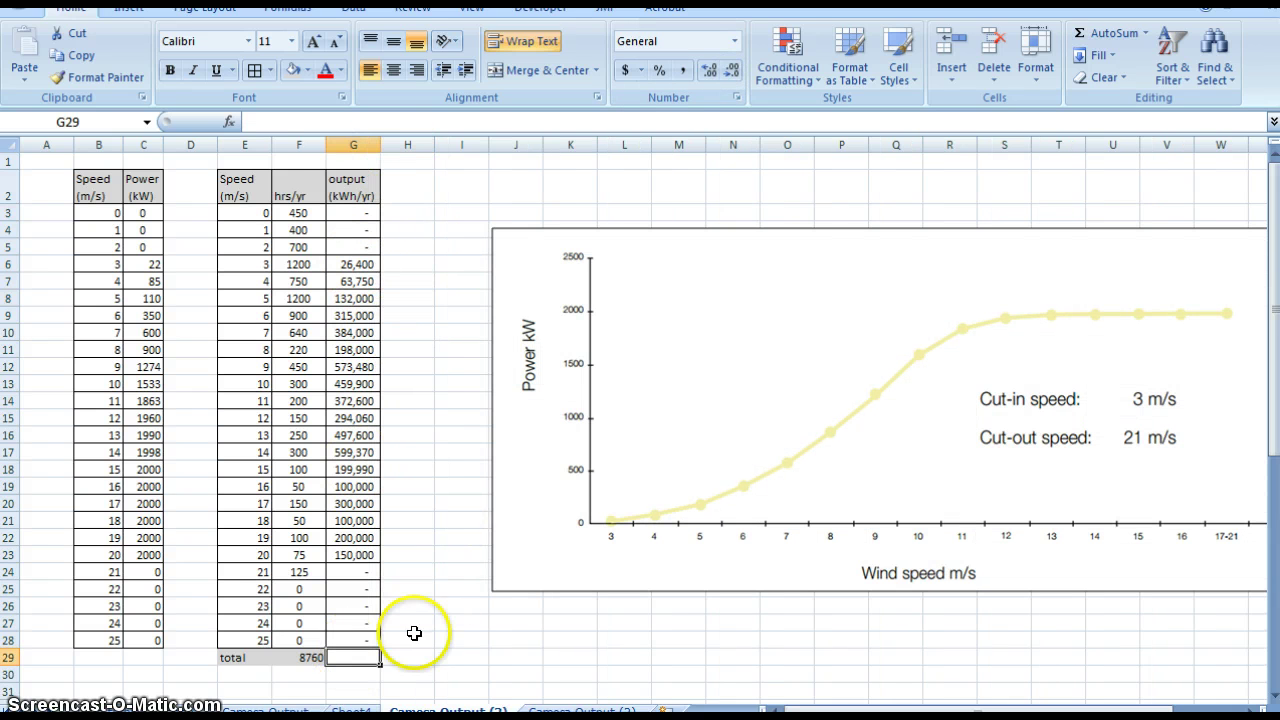
pyautogui.click(1105, 38)
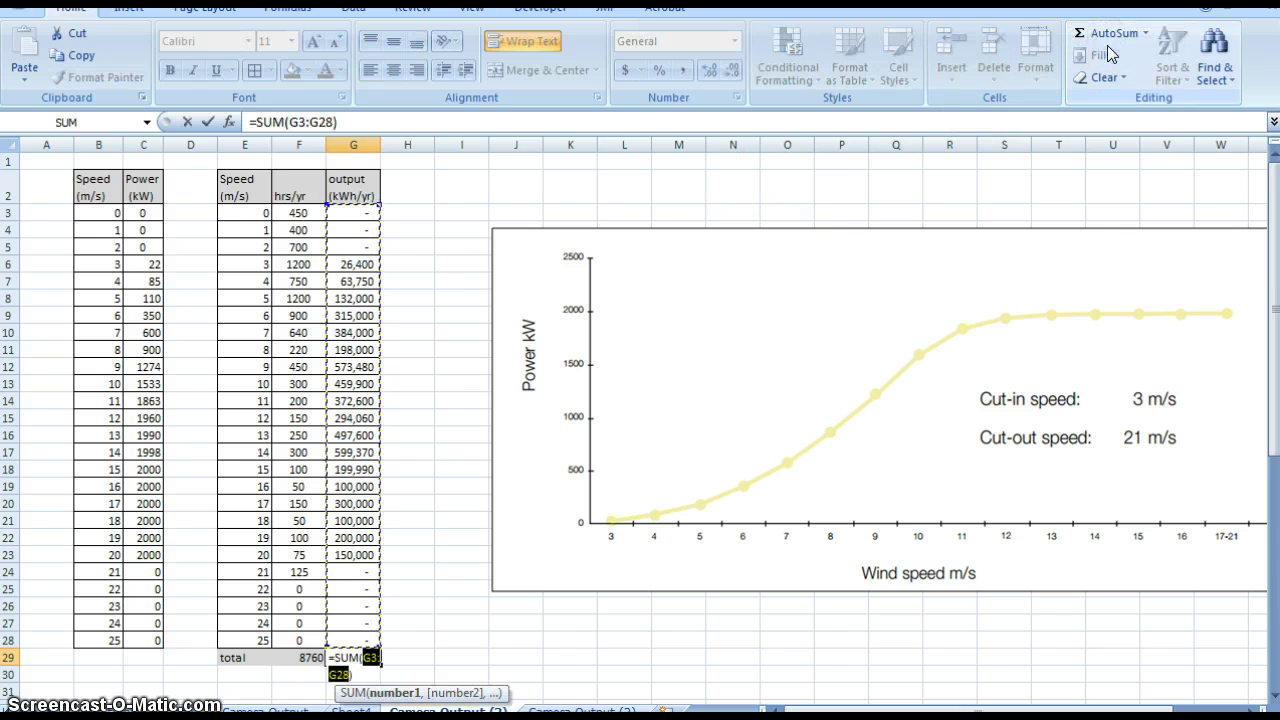
pyautogui.press('Return')
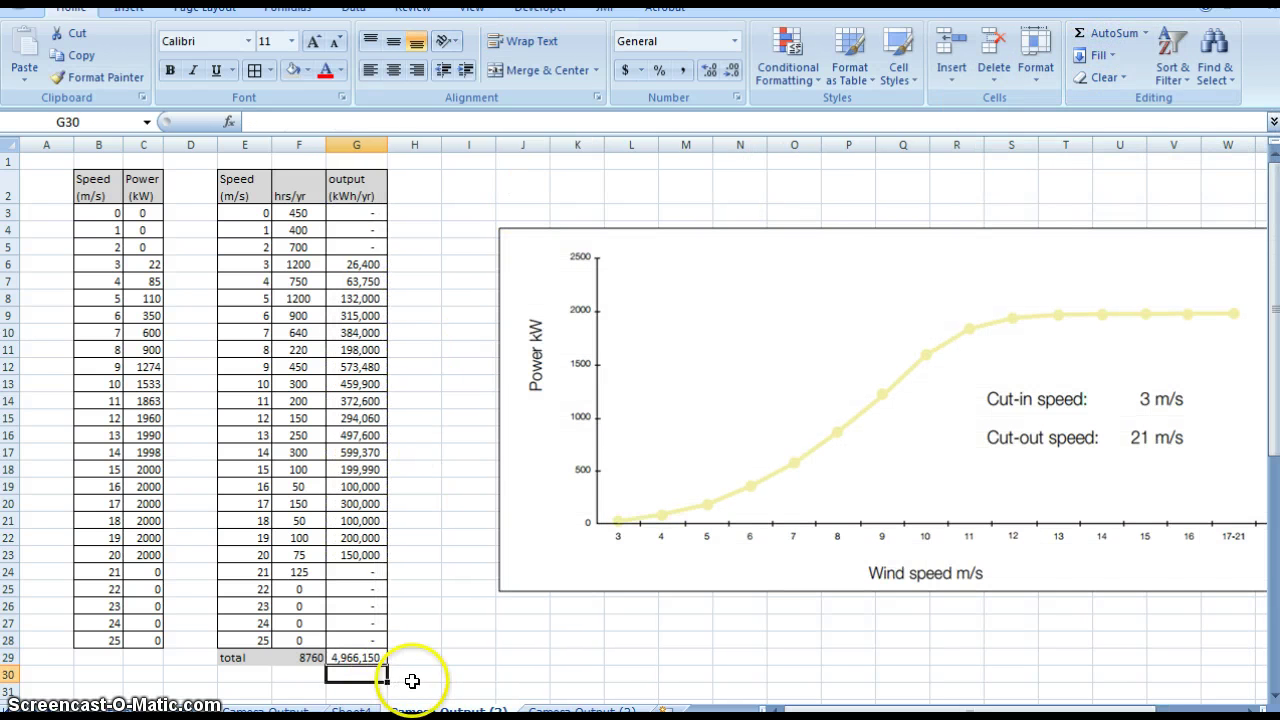
# - Review the total yearly output in G29 against the hours-per-year values in F3:F28
pyautogui.click(414, 686)
pyautogui.click(360, 657)
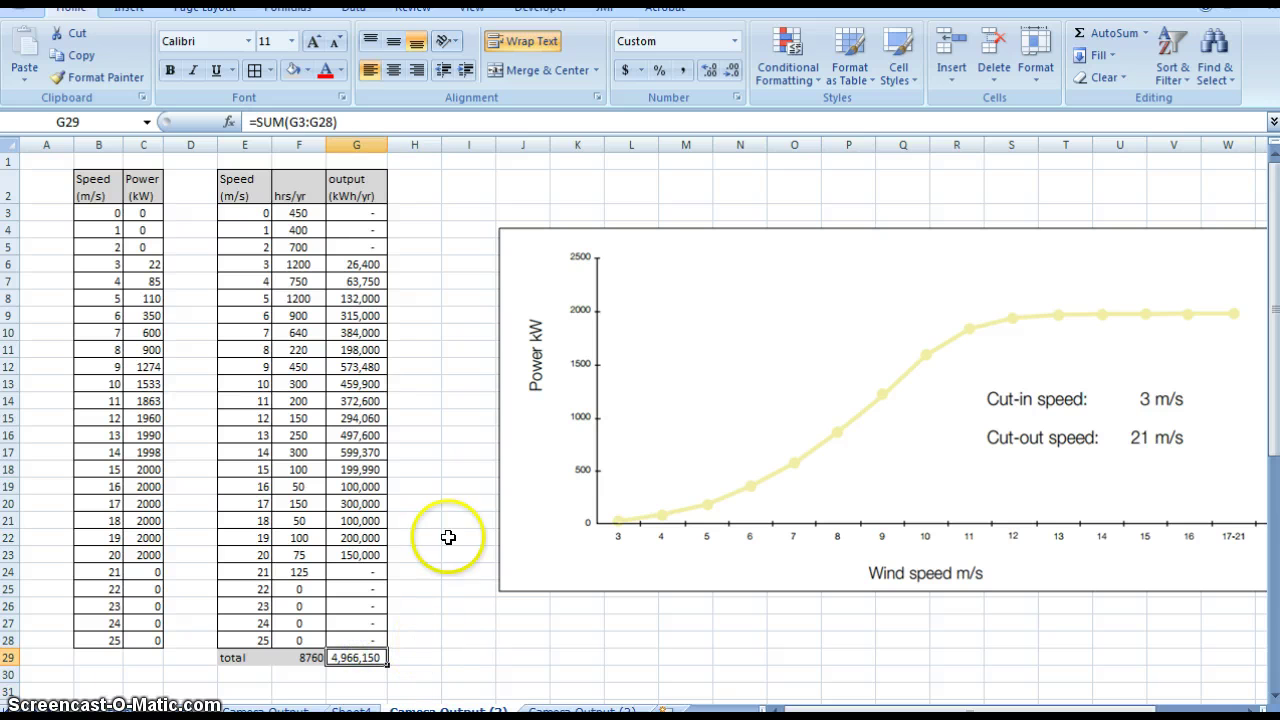
pyautogui.moveTo(286, 208); pyautogui.dragTo(282, 640)
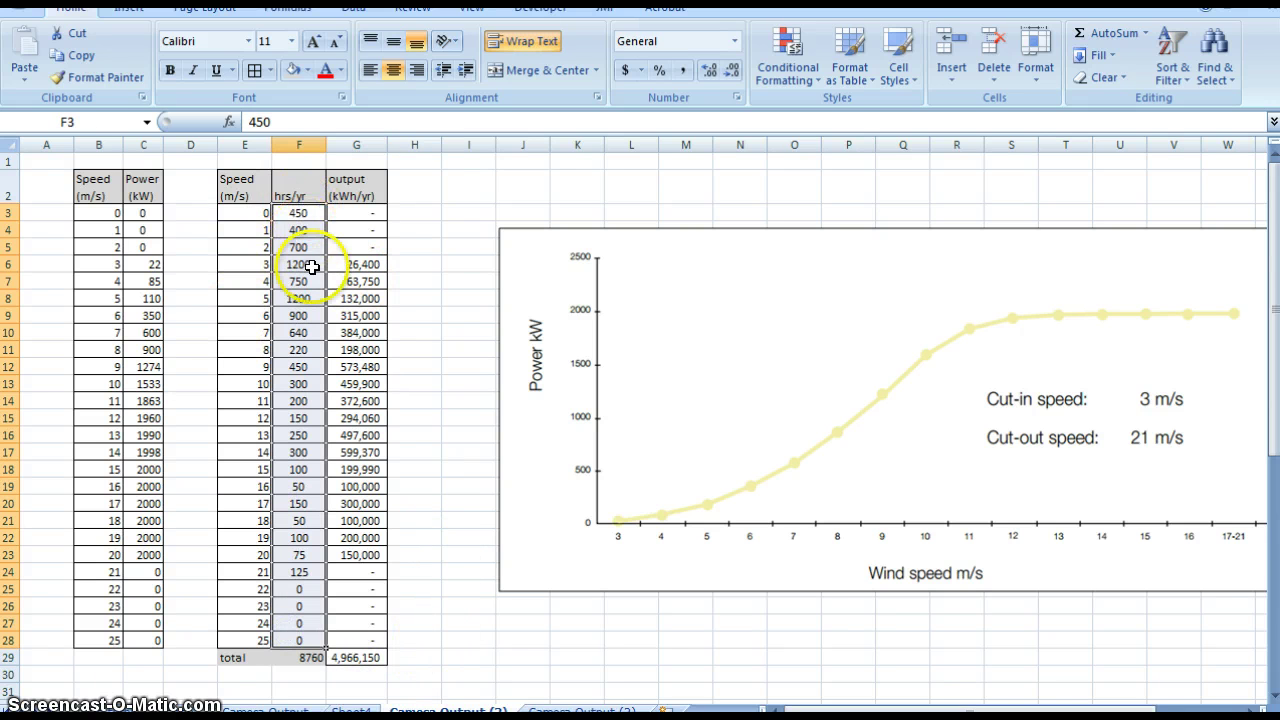
pyautogui.click(365, 658)
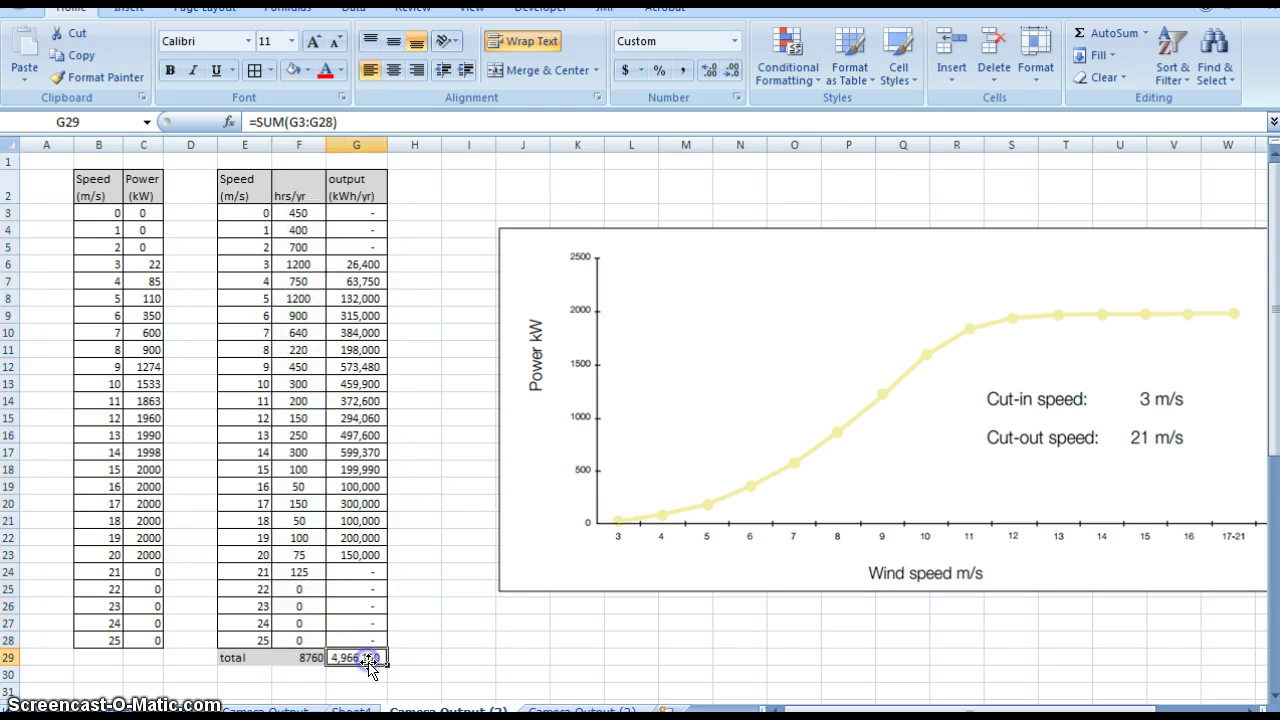
pyautogui.click(432, 568)
pyautogui.click(379, 654)
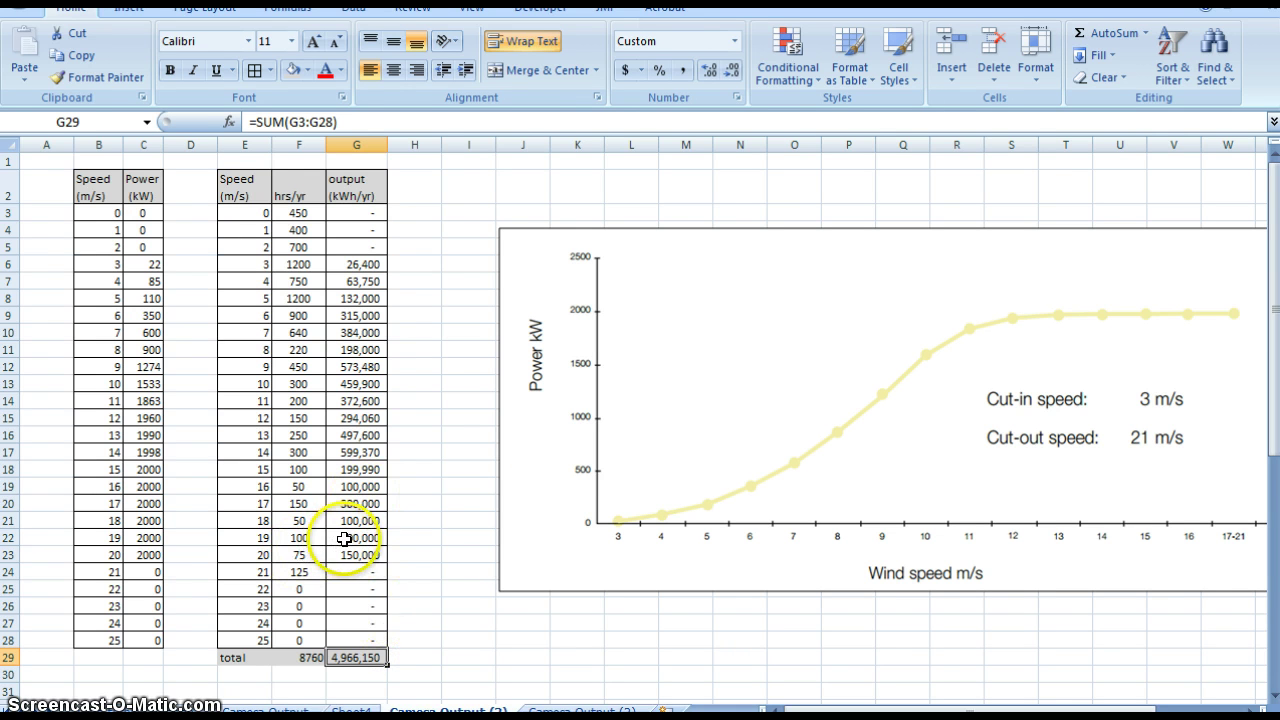
pyautogui.press('Right')
pyautogui.press('Right')
pyautogui.press('Up')
pyautogui.press('Up')
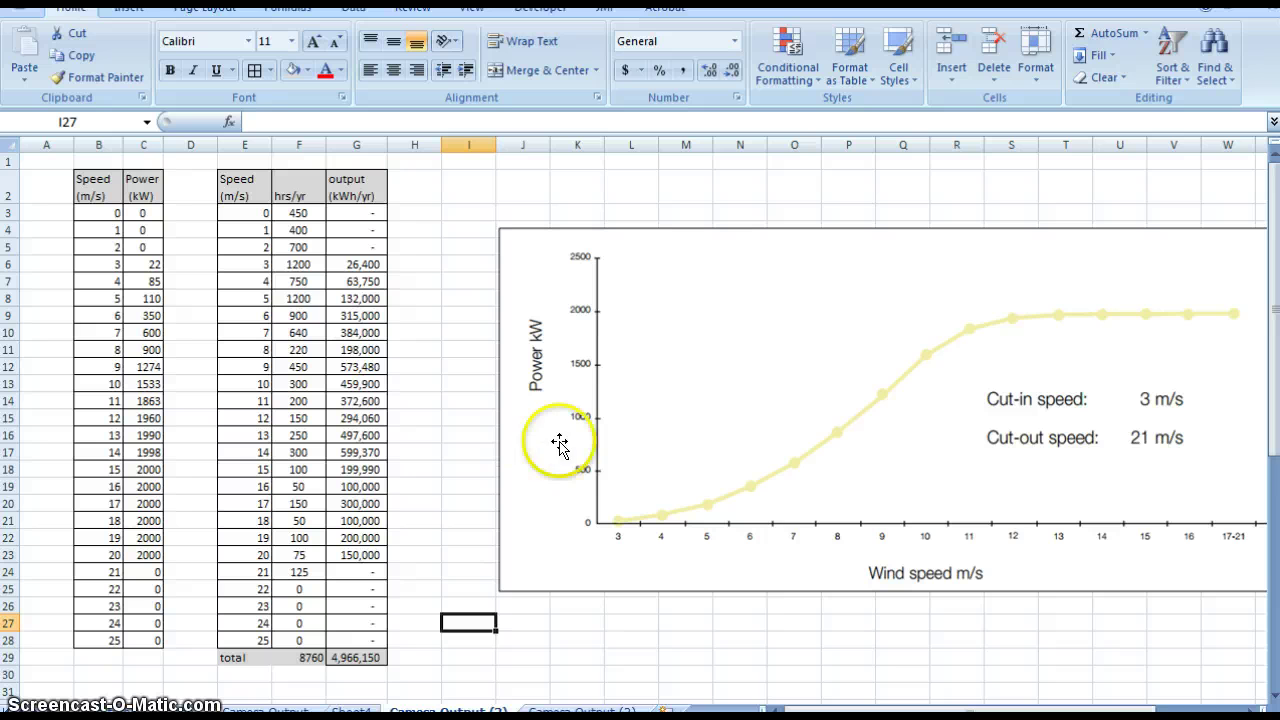
pyautogui.click(356, 674)
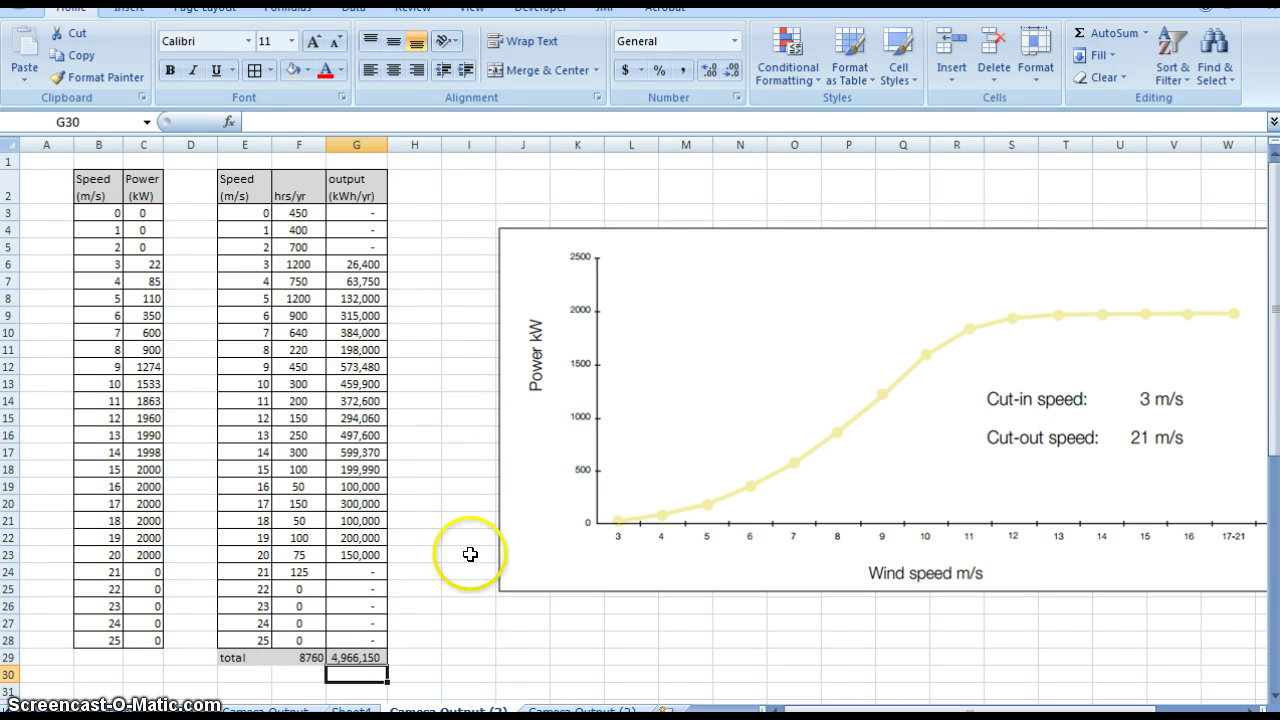
# - Enter the note "maximum possible output = numbers hrs in a year x max. power output" in J28 below the power curve
pyautogui.click(530, 636)
pyautogui.write('maximum possible output = numbers hrs in a year x max. power output')
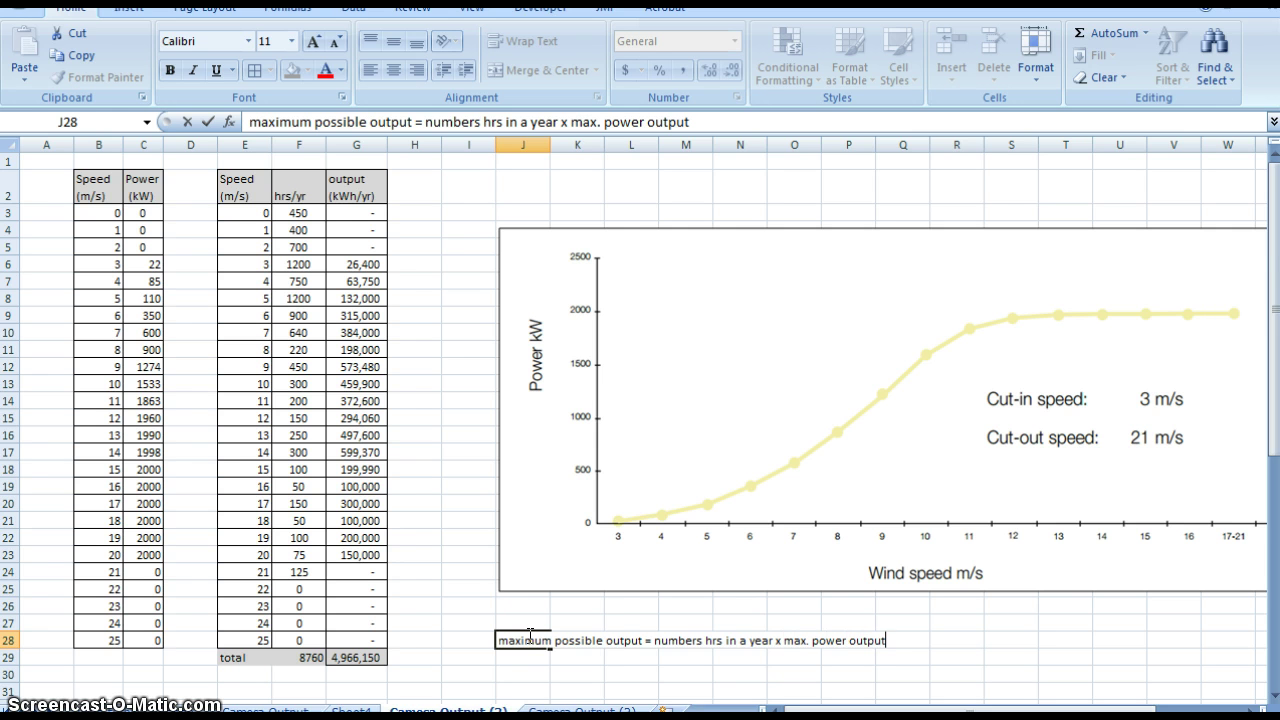
pyautogui.click(612, 656)
# - Highlight the maximum possible output note across J28:Q28 with a yellow fill
pyautogui.moveTo(537, 637); pyautogui.dragTo(888, 640)
pyautogui.click(307, 70)
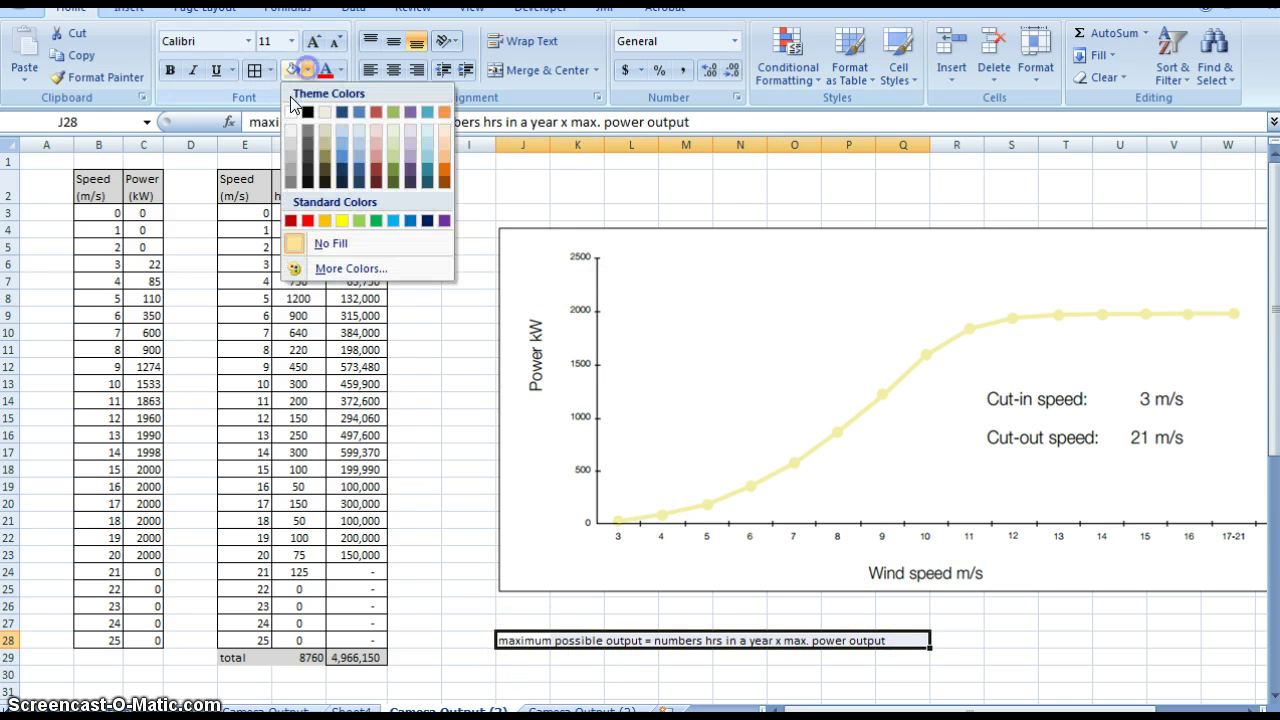
pyautogui.click(342, 221)
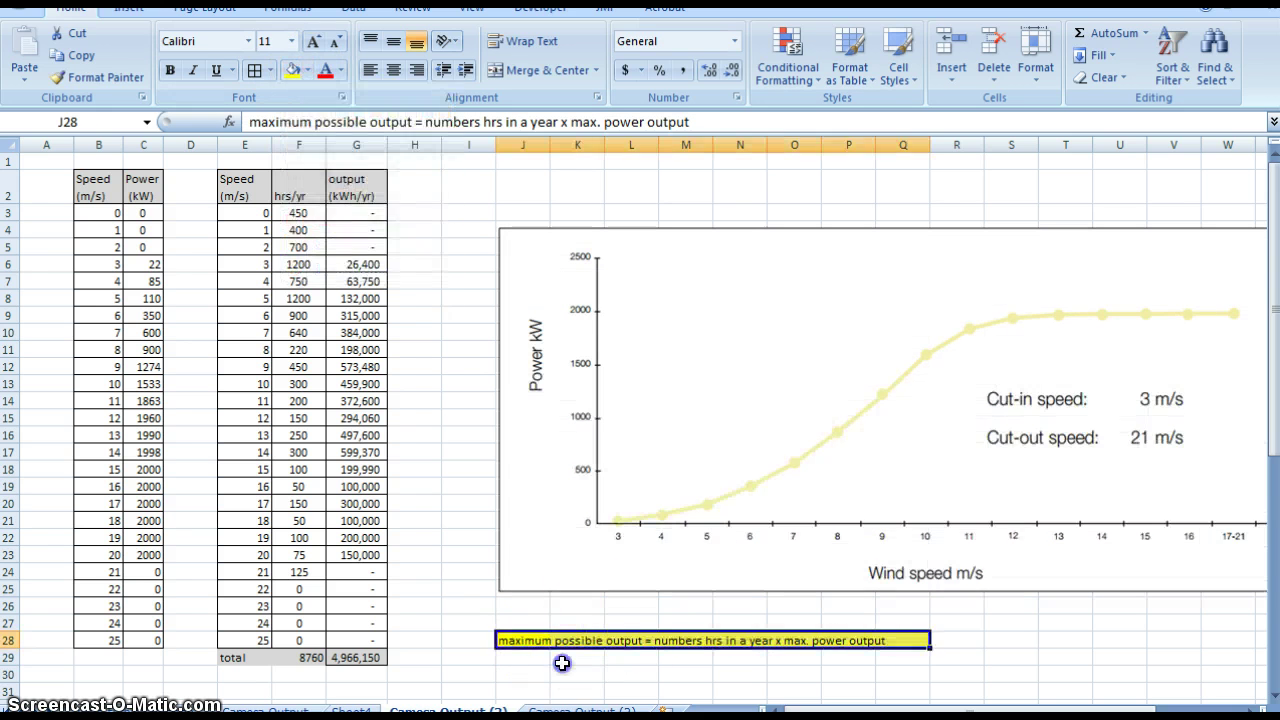
pyautogui.click(561, 661)
pyautogui.click(530, 640)
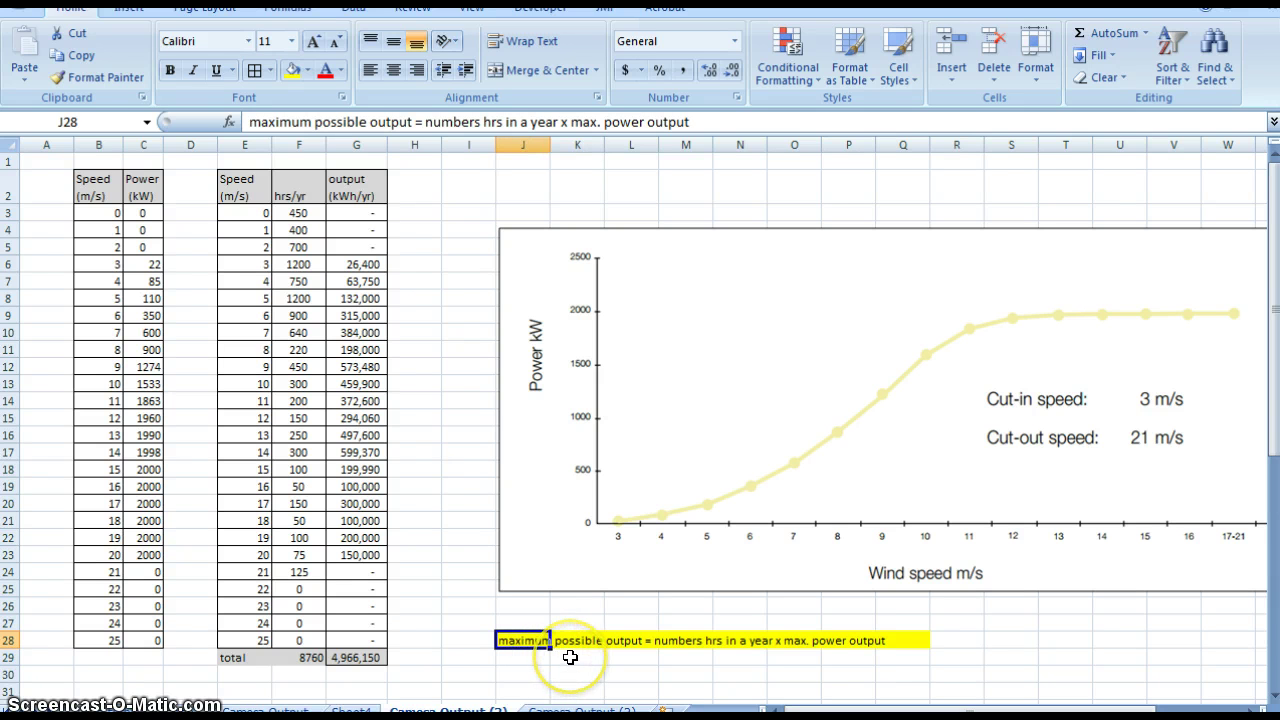
pyautogui.click(472, 674)
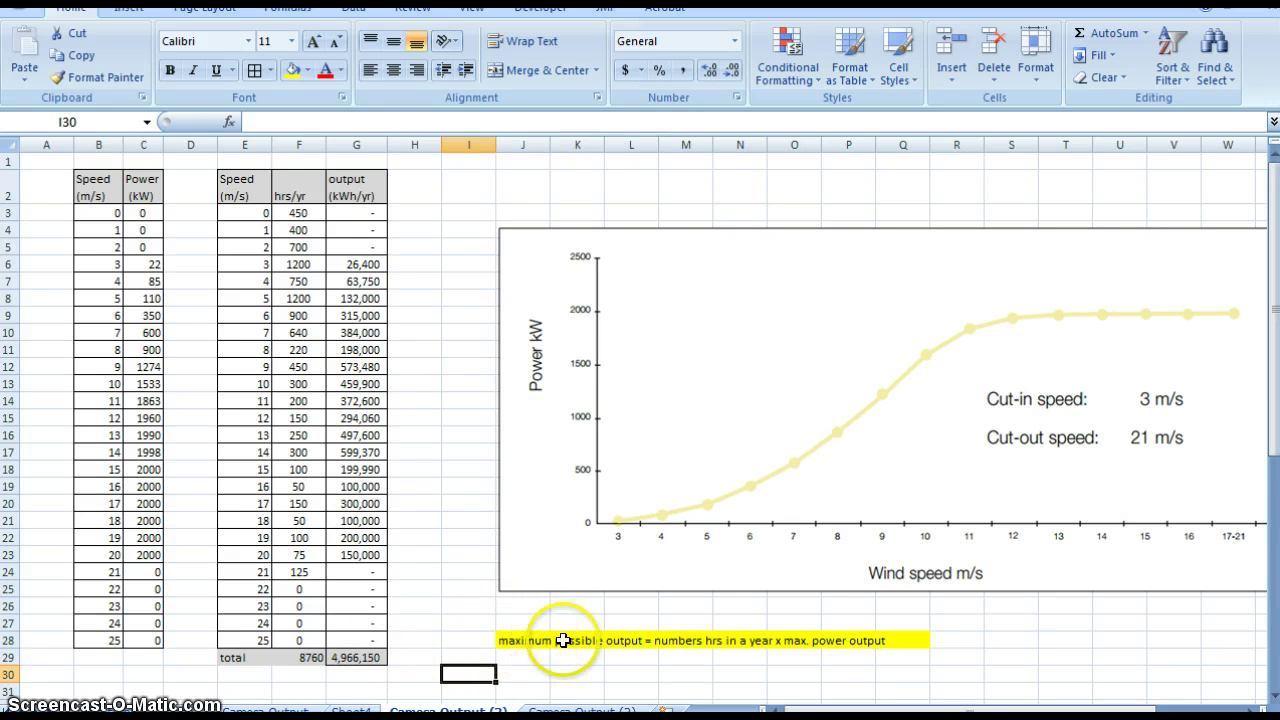
# - Label the row below the total "max output" in E30
pyautogui.click(248, 675)
pyautogui.write('max output')
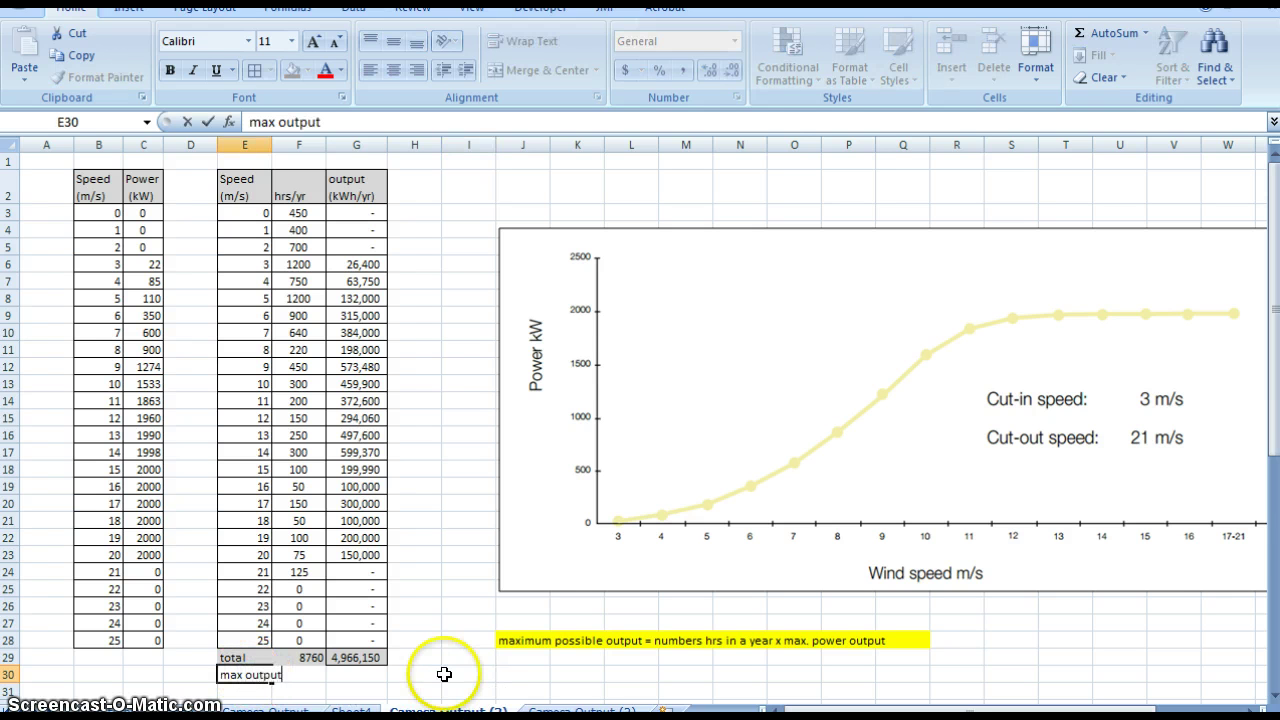
pyautogui.press('Tab')
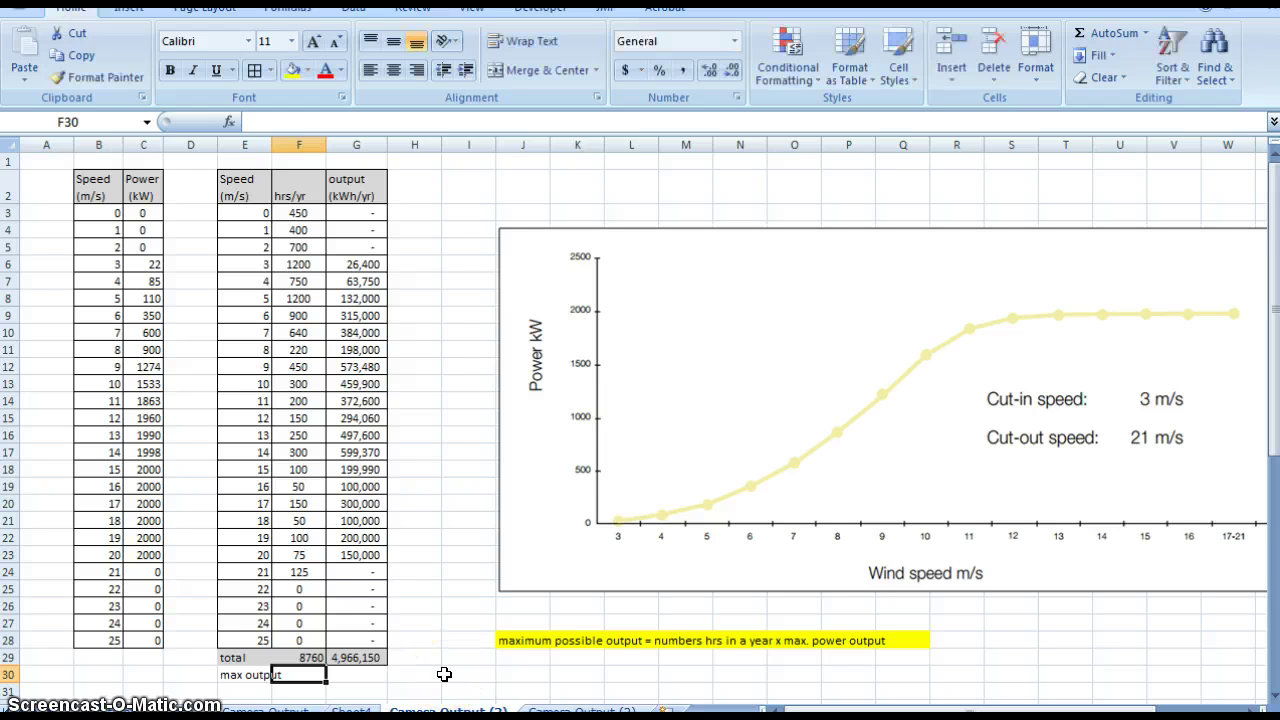
pyautogui.press('Tab')
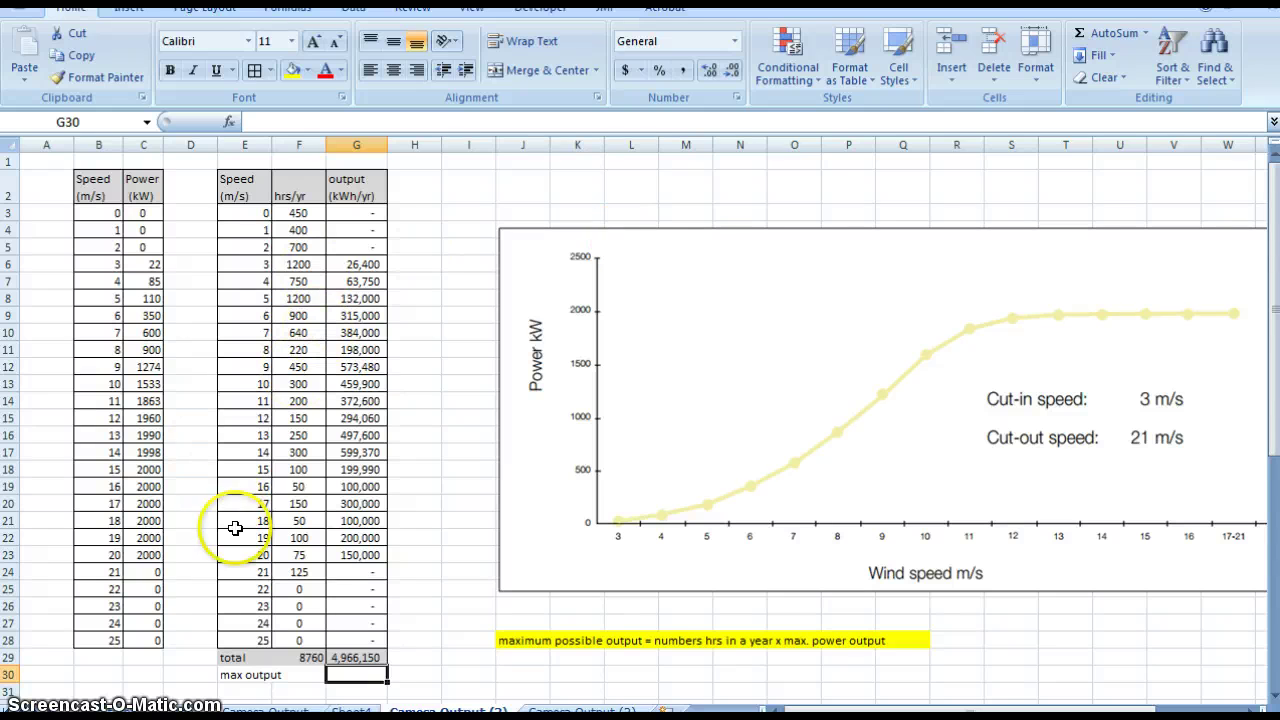
# - Calculate the maximum output in G30 as the turbine's top power times the total yearly hours with =C23*F29
pyautogui.click(150, 538)
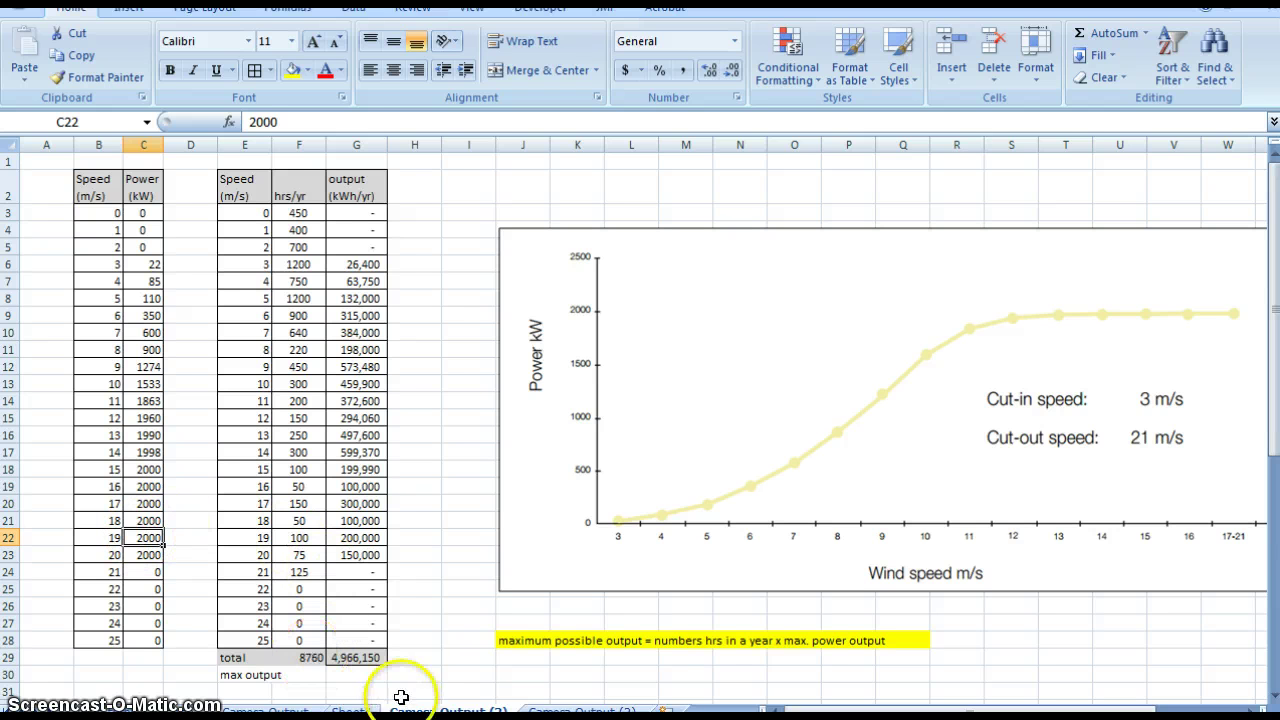
pyautogui.click(356, 672)
pyautogui.write('=')
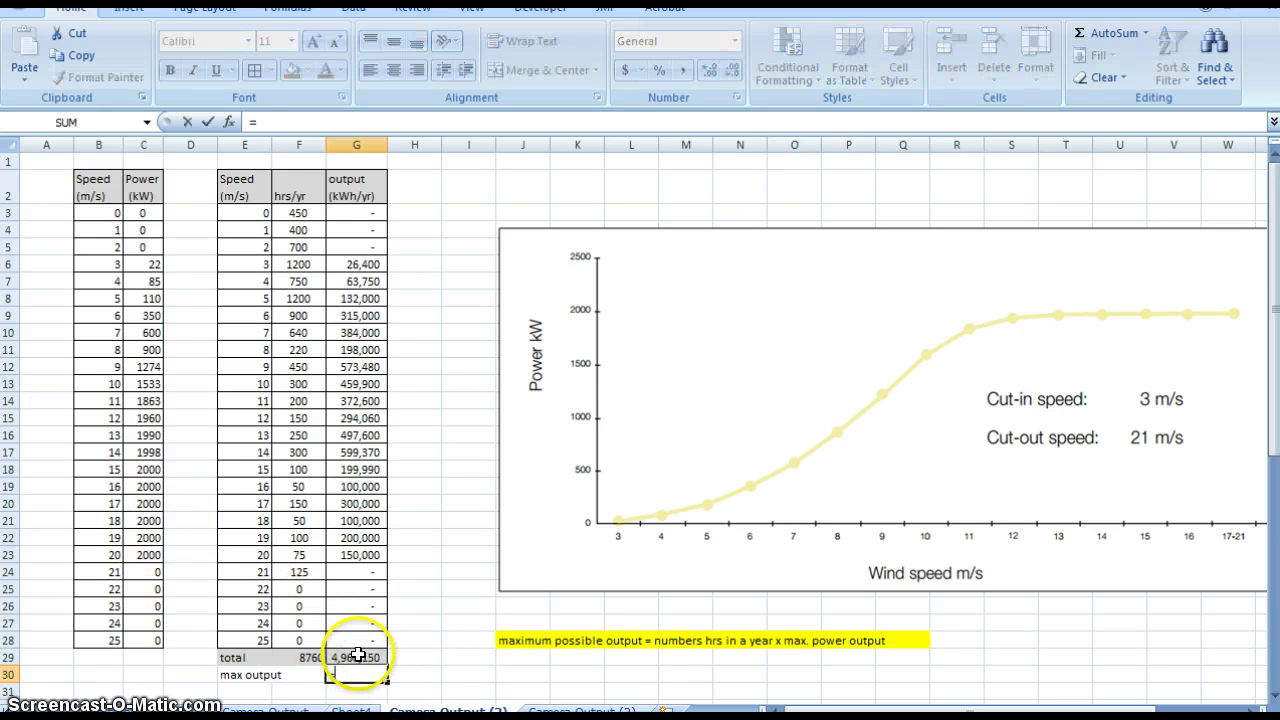
pyautogui.click(149, 556)
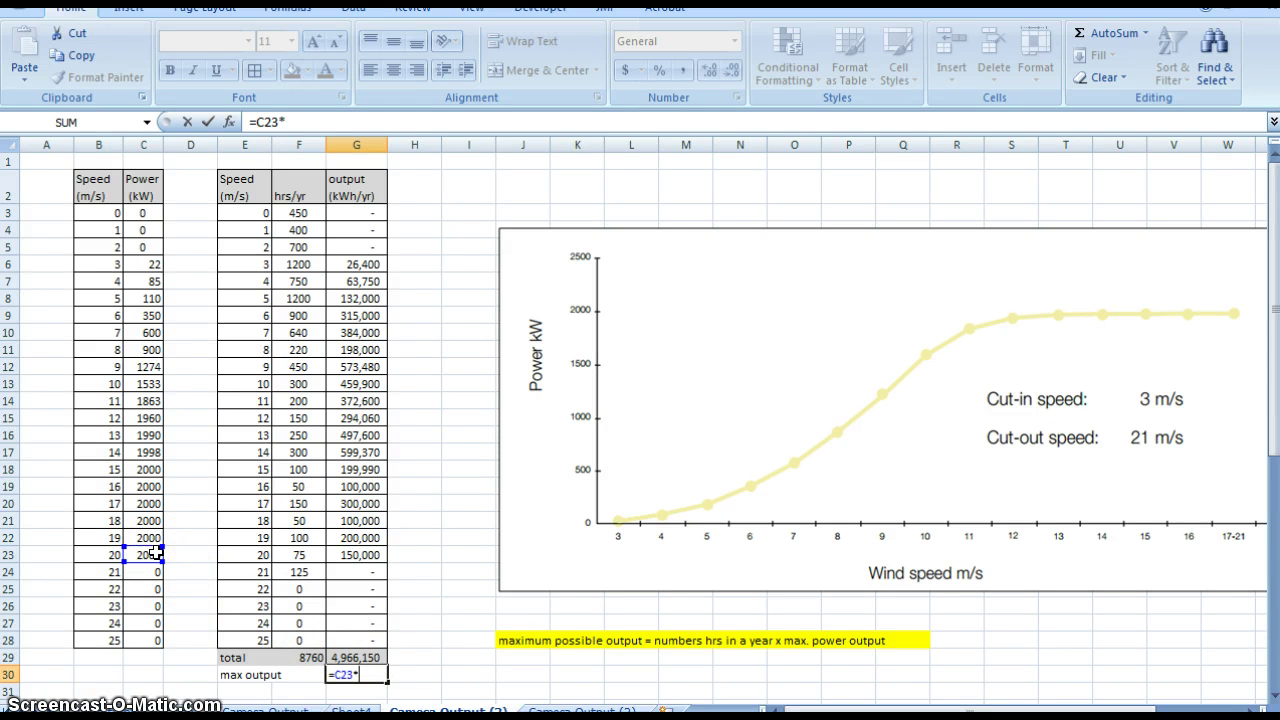
pyautogui.write('*')
pyautogui.click(300, 657)
pyautogui.press('Return')
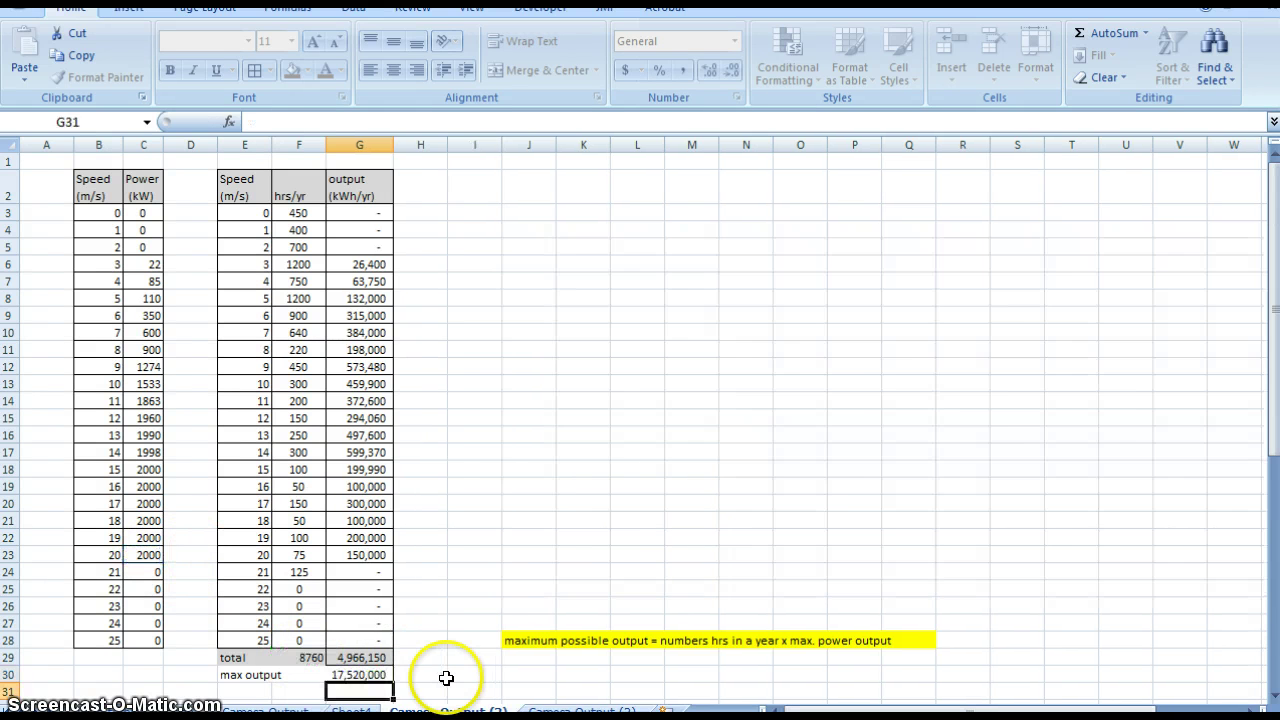
pyautogui.click(378, 676)
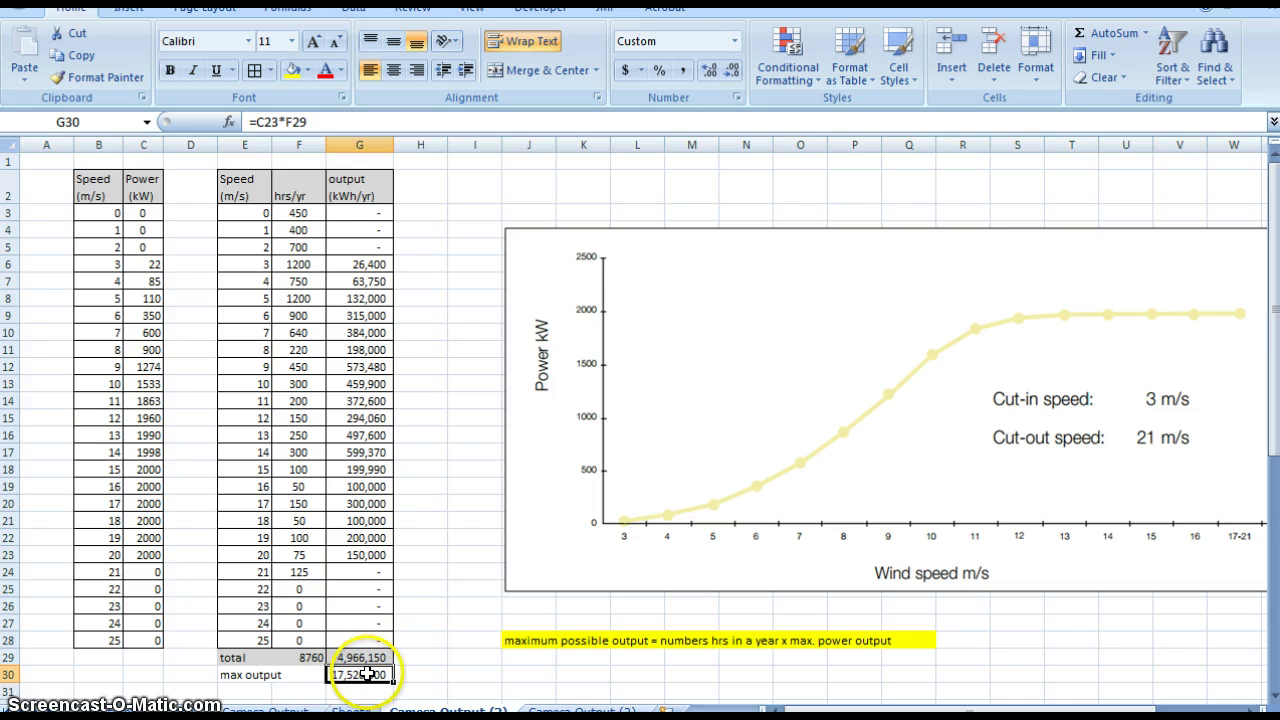
# - Label the row below the maximum output "capacity factor" in E31
pyautogui.click(258, 690)
pyautogui.write('ca')
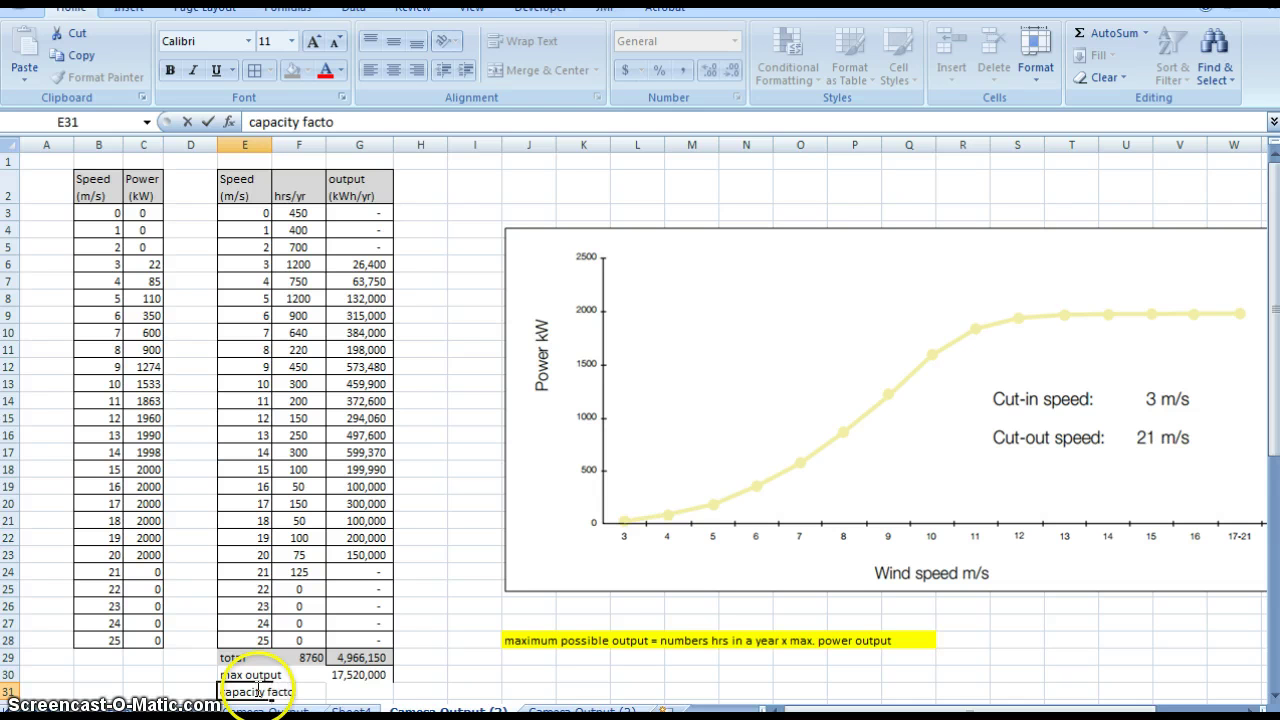
pyautogui.write('pacity facto')
pyautogui.press('Tab')
pyautogui.press('Tab')
pyautogui.click(258, 690)
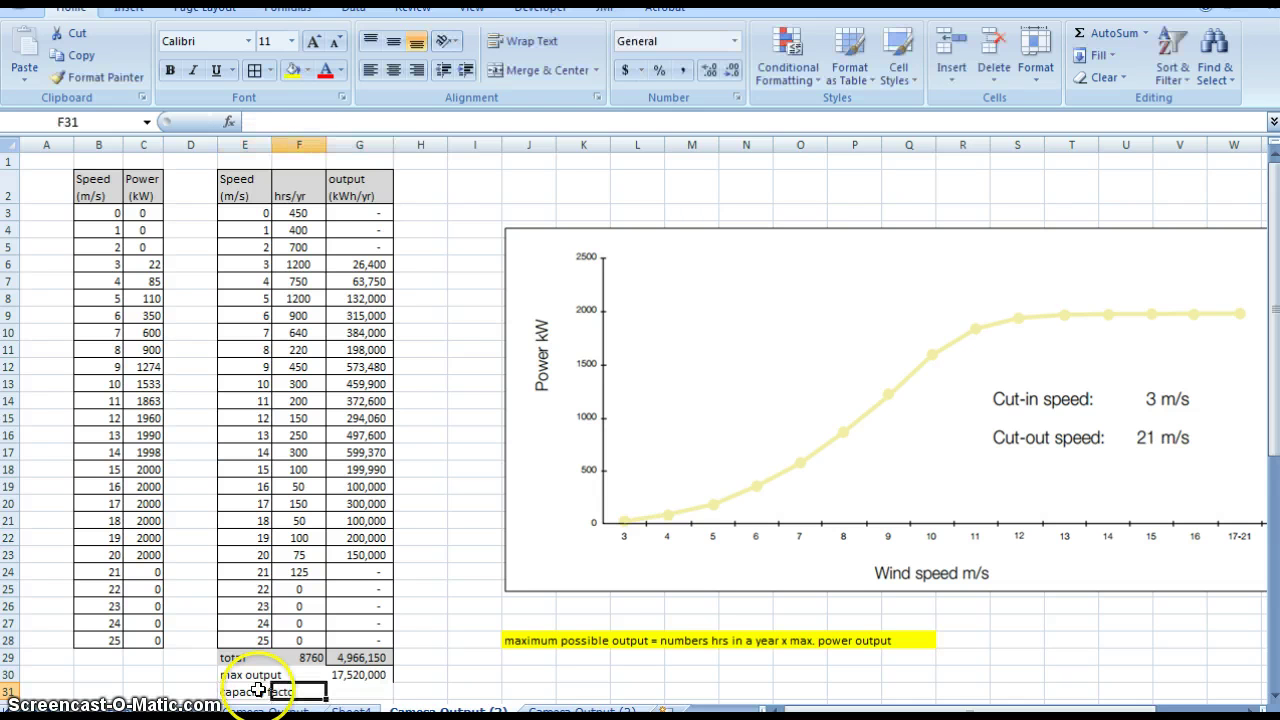
pyautogui.click(336, 122)
pyautogui.write('r')
pyautogui.click(420, 657)
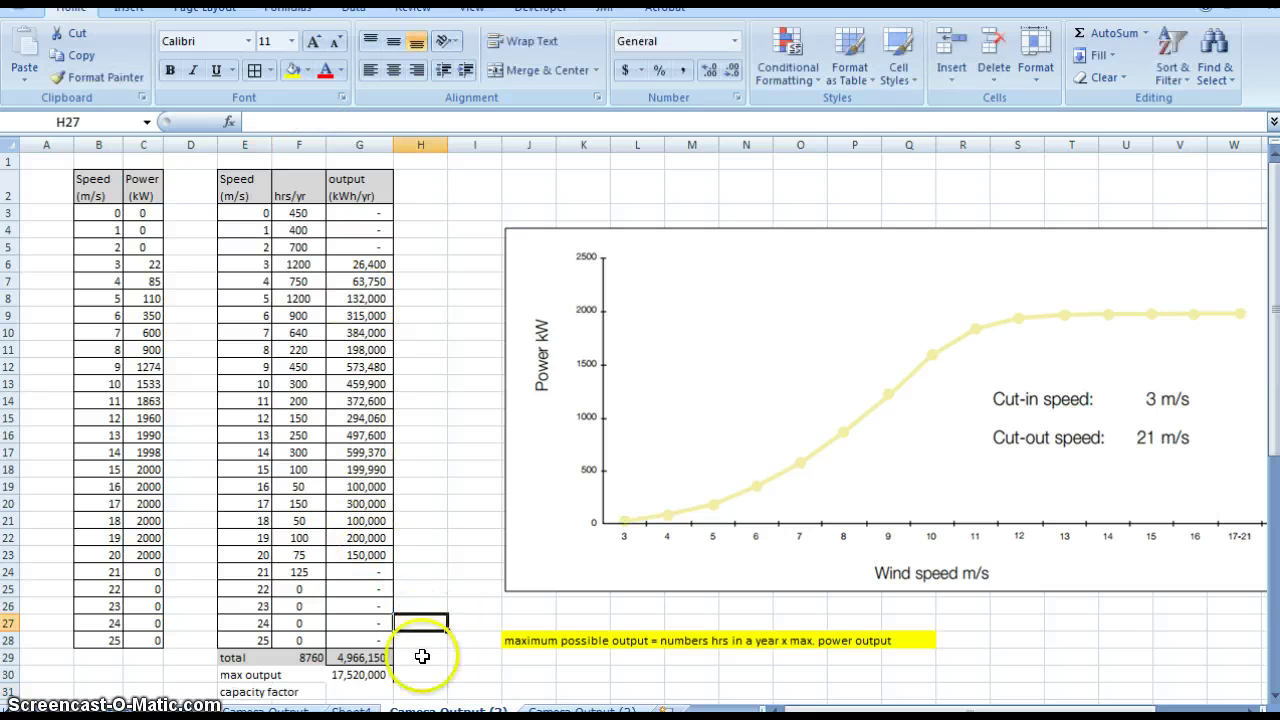
# - Calculate the capacity factor in G31 by dividing the total output by the maximum output with =G29/G30
pyautogui.click(378, 692)
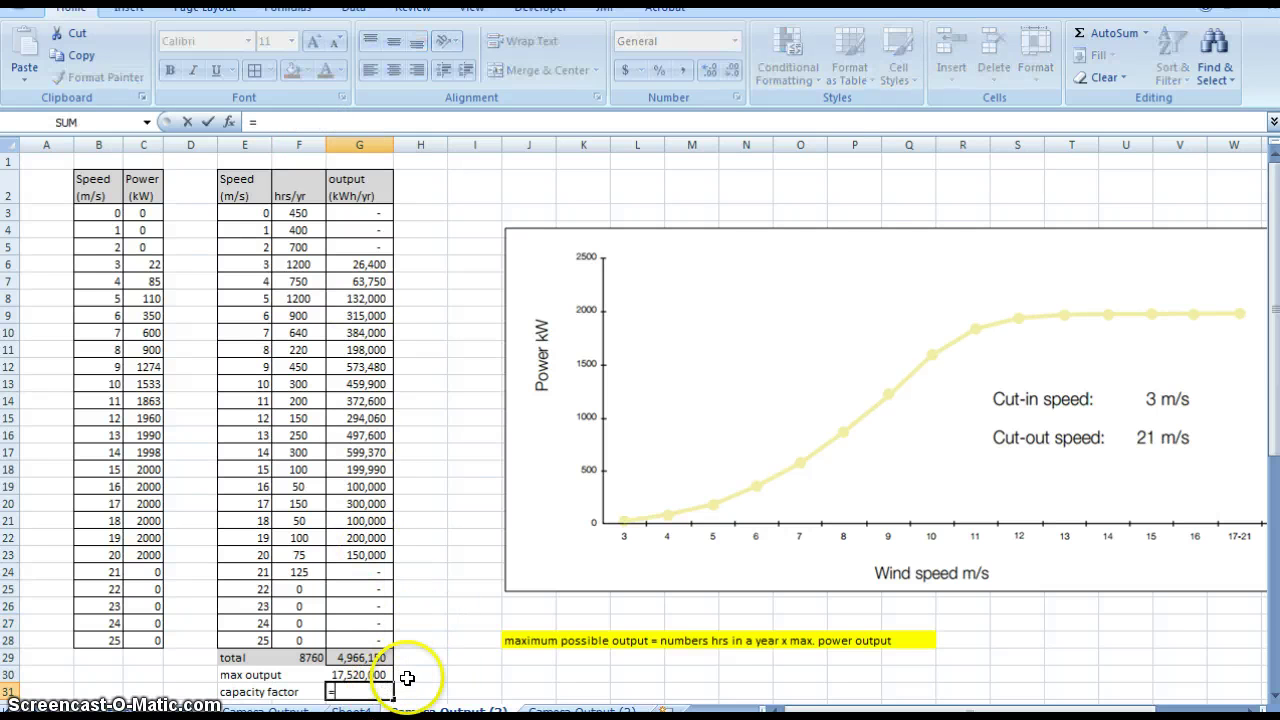
pyautogui.write('=')
pyautogui.press('Up')
pyautogui.press('Up')
pyautogui.write('/')
pyautogui.press('Up')
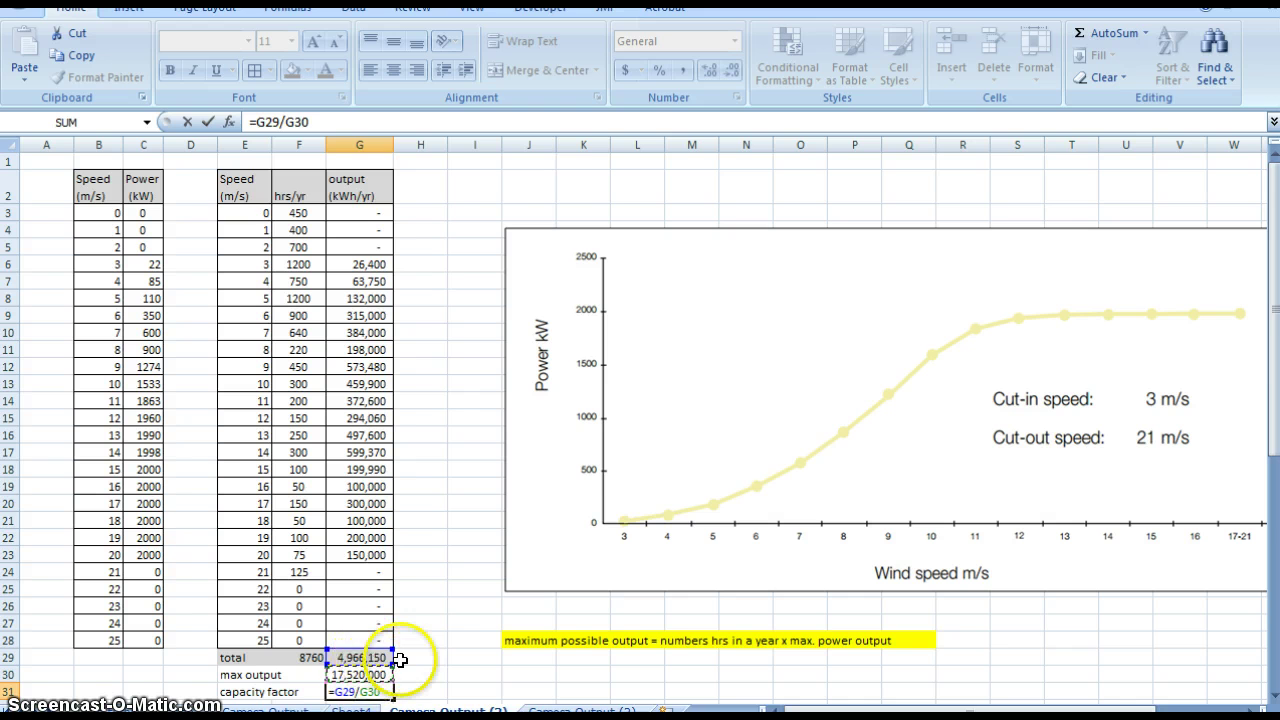
pyautogui.press('Return')
# - Format the capacity factor in G31 as a percentage with one decimal place
pyautogui.click(365, 675)
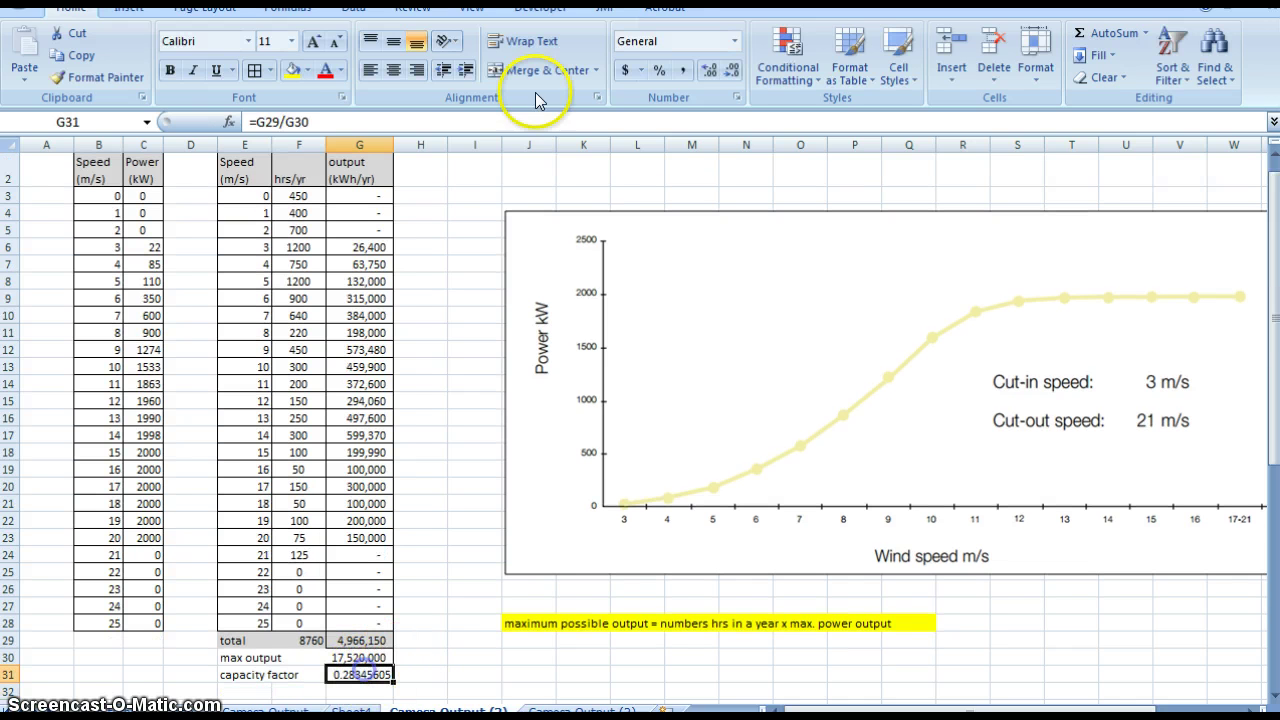
pyautogui.click(660, 71)
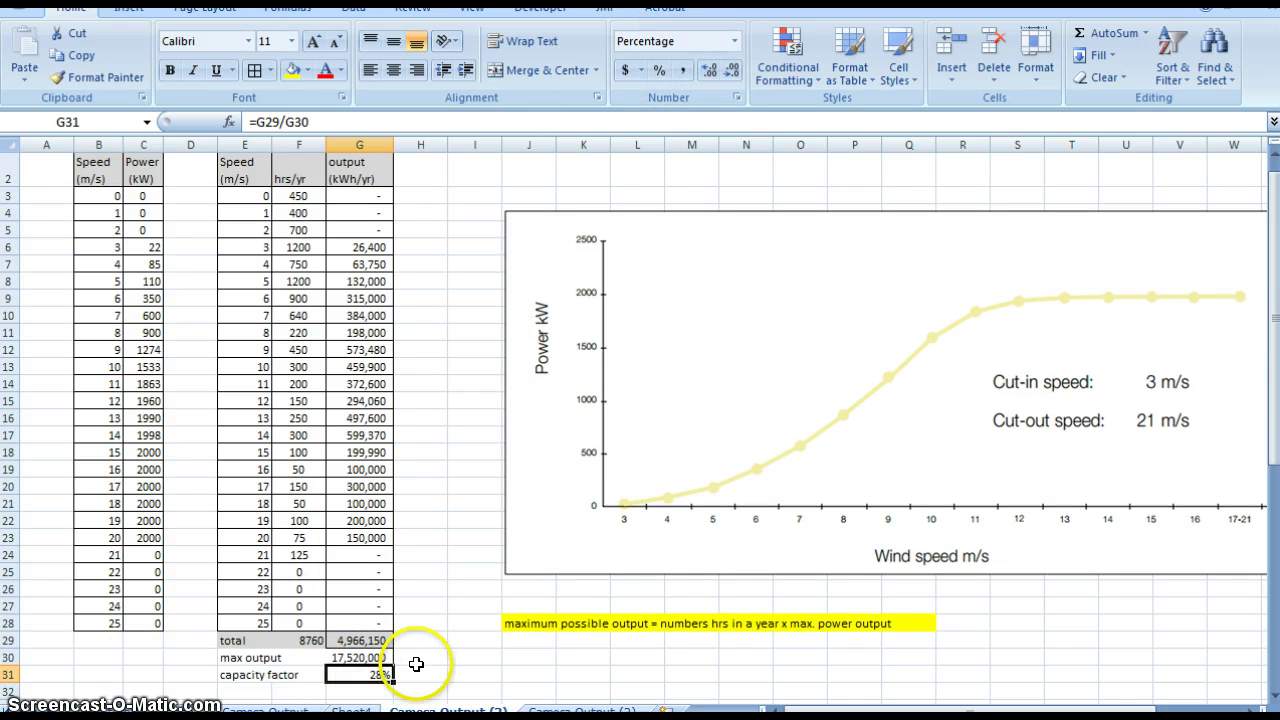
pyautogui.click(709, 71)
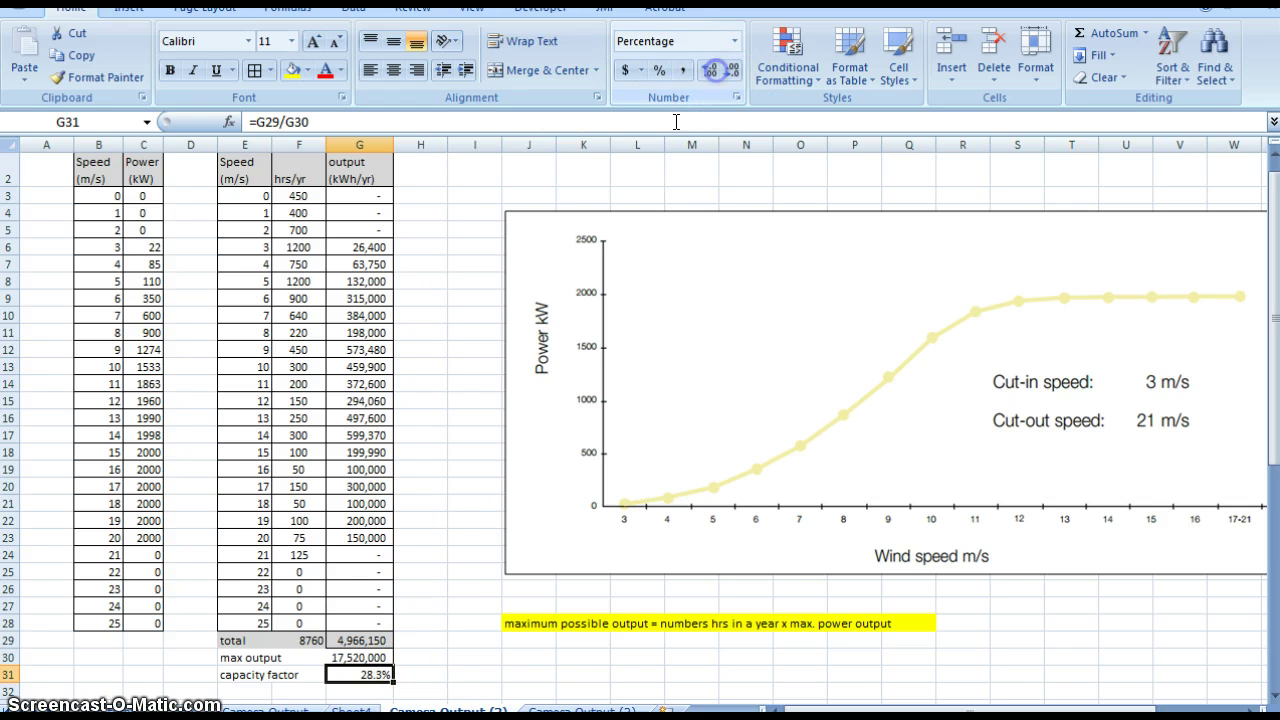
pyautogui.click(418, 675)
pyautogui.click(380, 675)
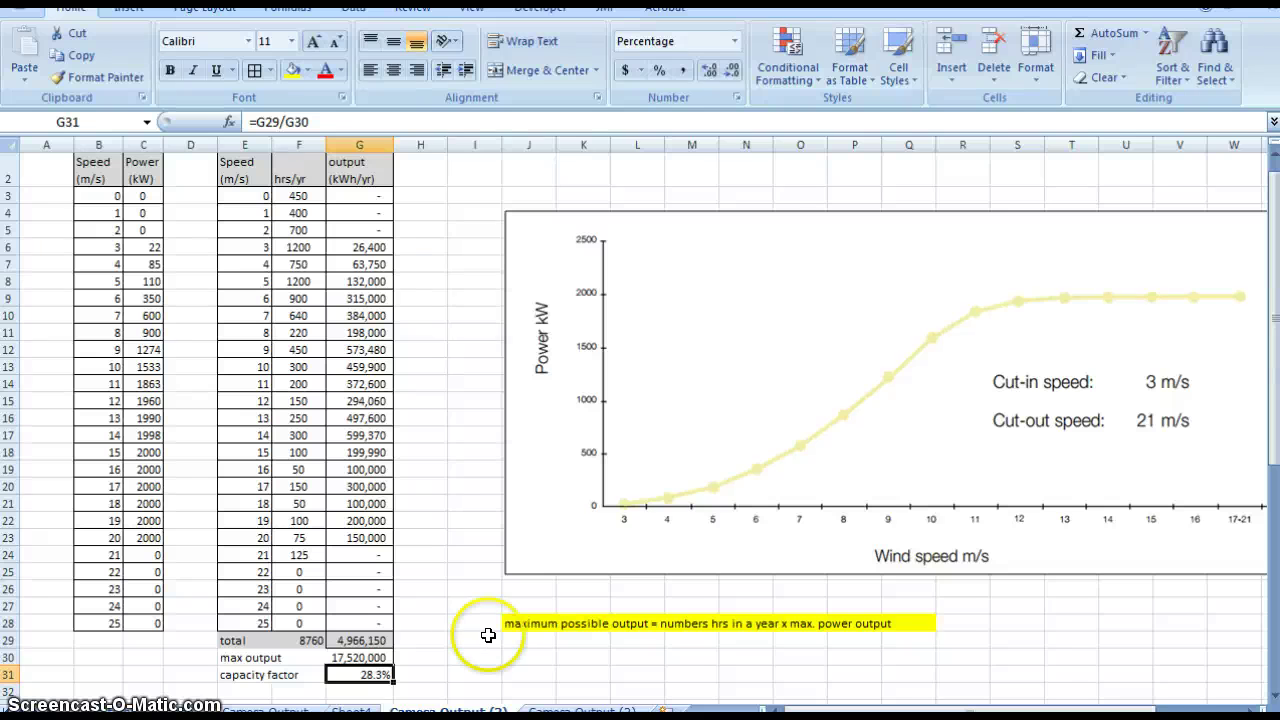
pyautogui.click(525, 673)
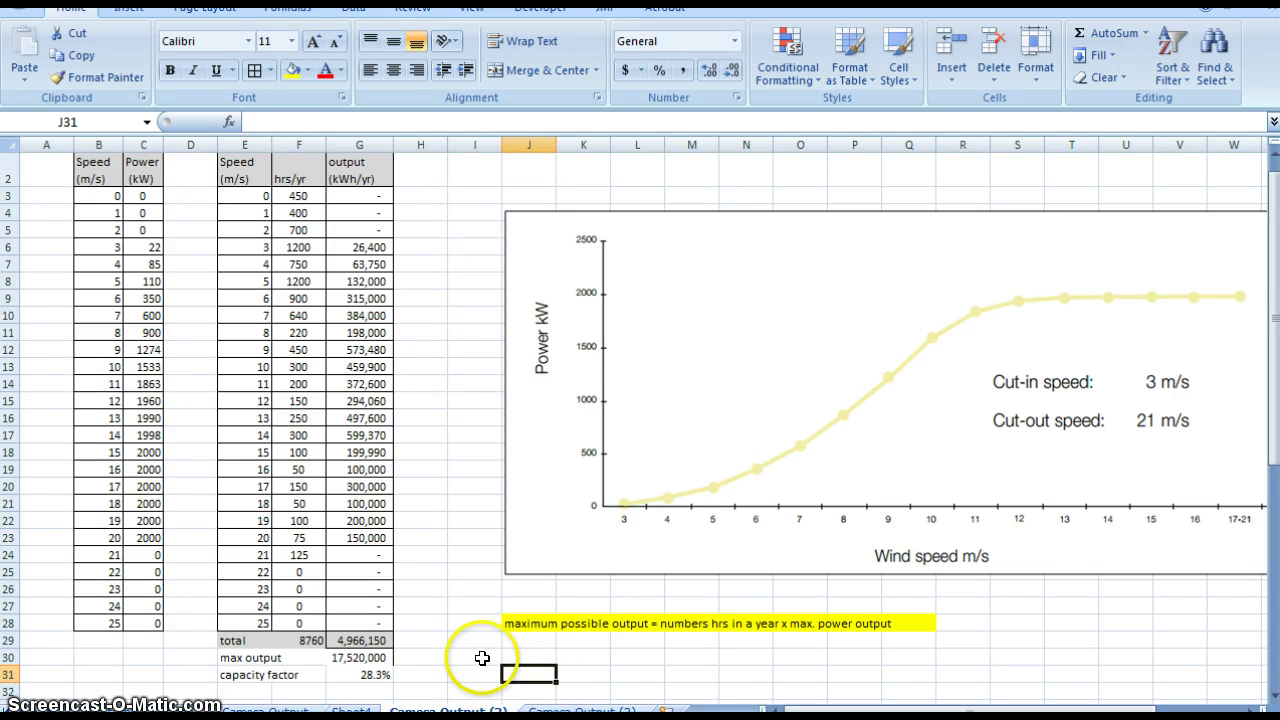